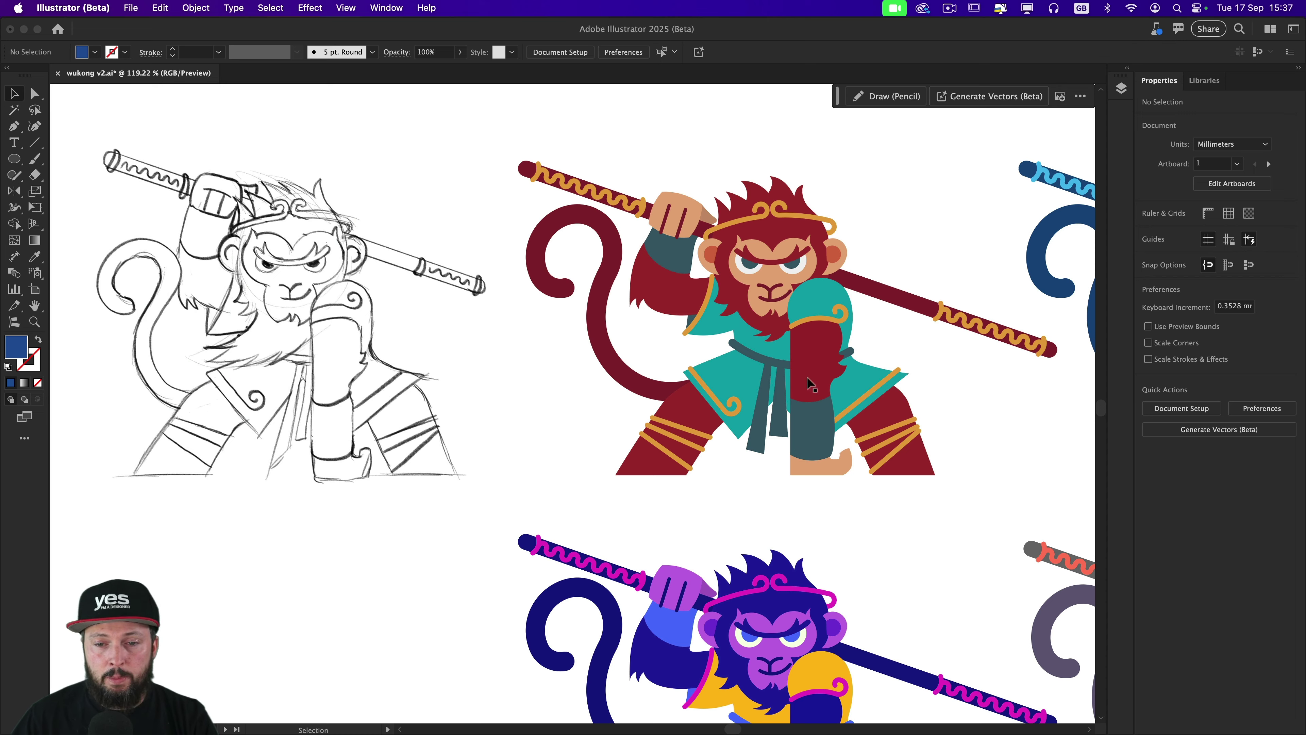
Step: Examine the sketch and the monkey king colour variations, and check the purple-and-yellow version's paths in Outline view
{"action": "key", "text": "space"}
{"action": "scroll", "coordinate": [968, 619], "scroll_direction": "down", "scroll_amount": 3}
{"action": "scroll", "coordinate": [571, 545], "scroll_direction": "left", "scroll_amount": 3}
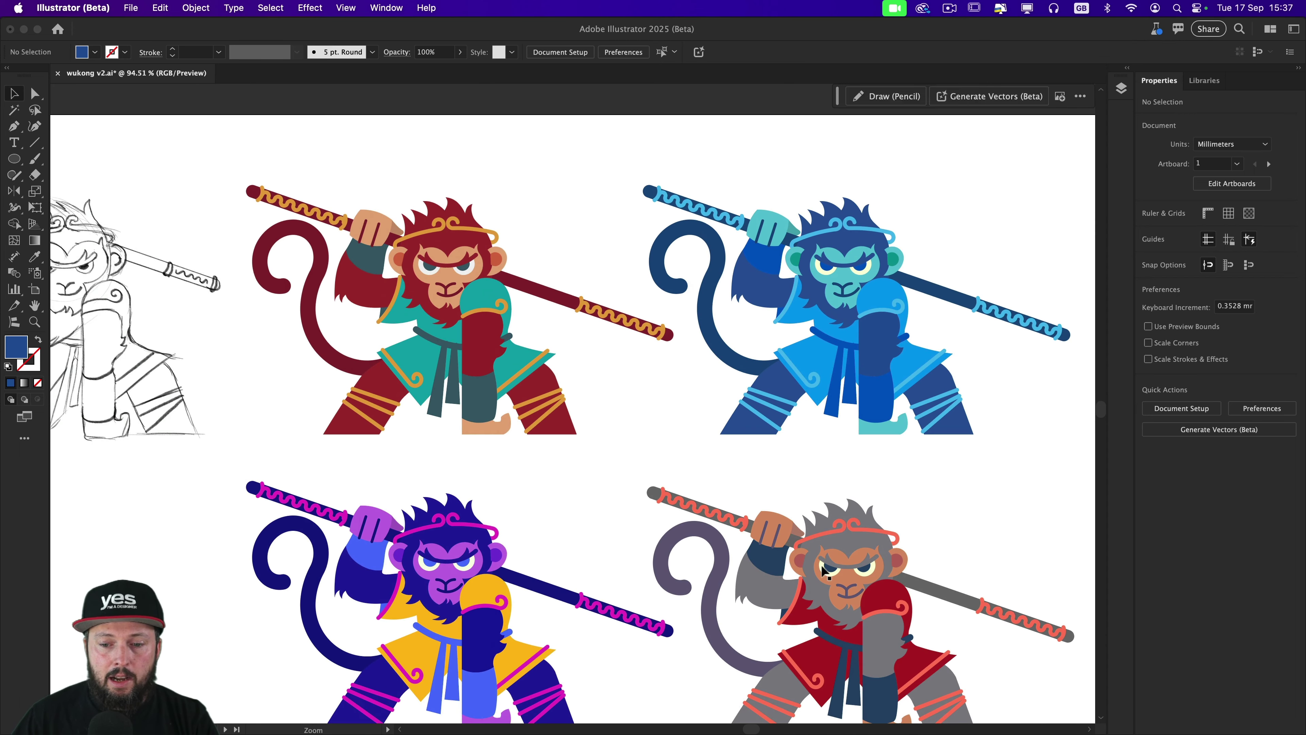
{"action": "scroll", "coordinate": [913, 520], "scroll_direction": "down", "scroll_amount": 1}
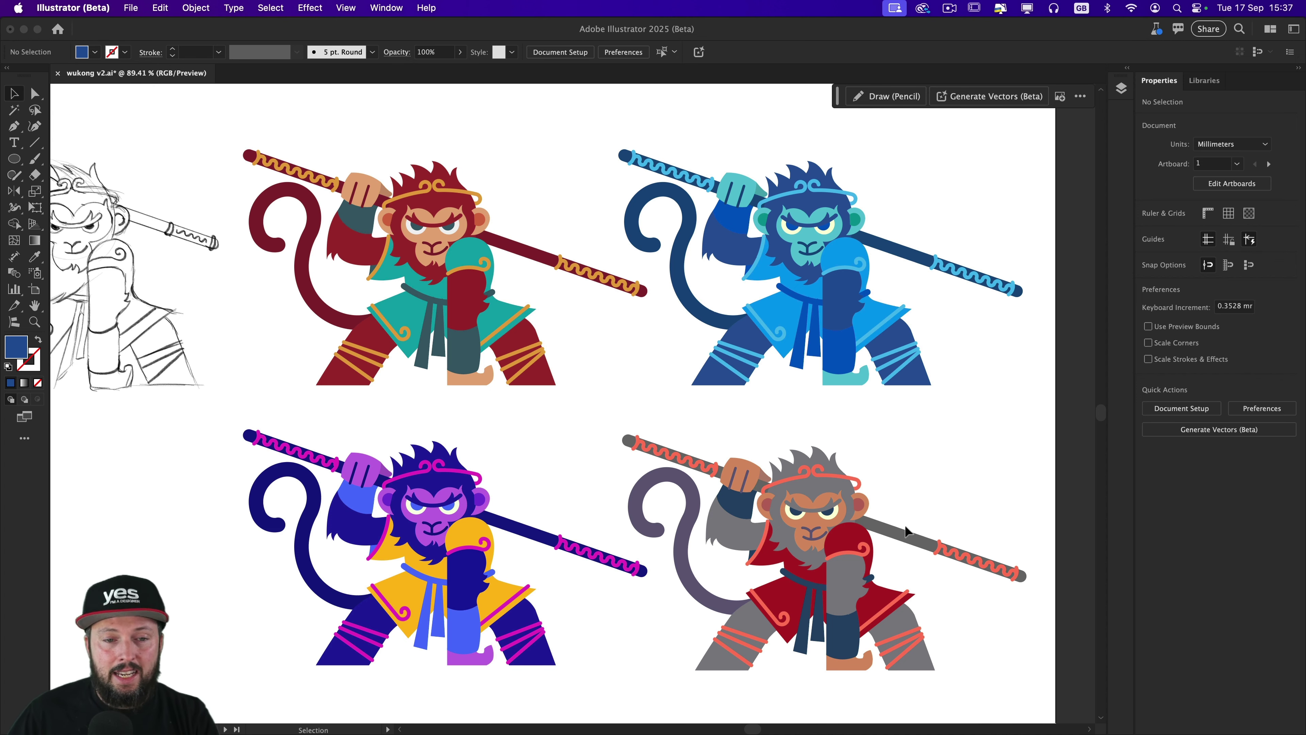
{"action": "scroll", "coordinate": [905, 524], "scroll_direction": "down", "scroll_amount": 2}
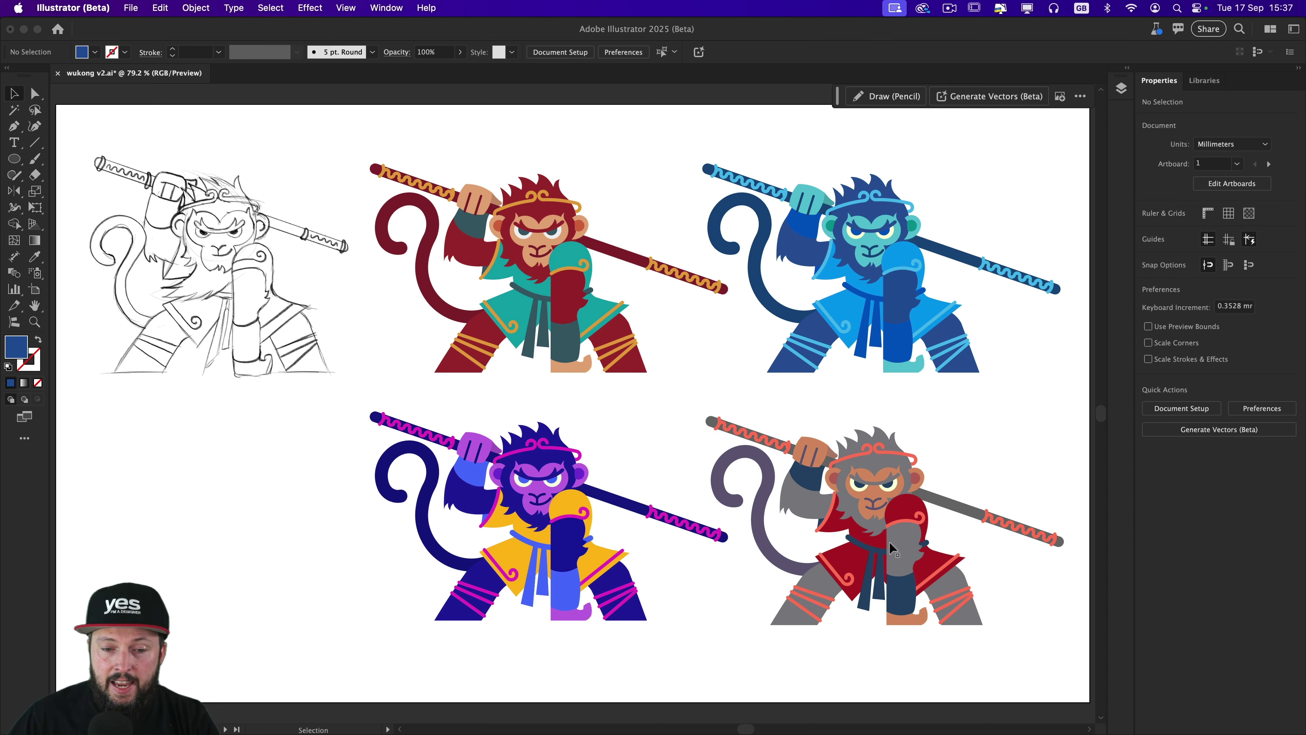
{"action": "key", "text": "z"}
{"action": "left_click_drag", "start_coordinate": [516, 588], "coordinate": [618, 589]}
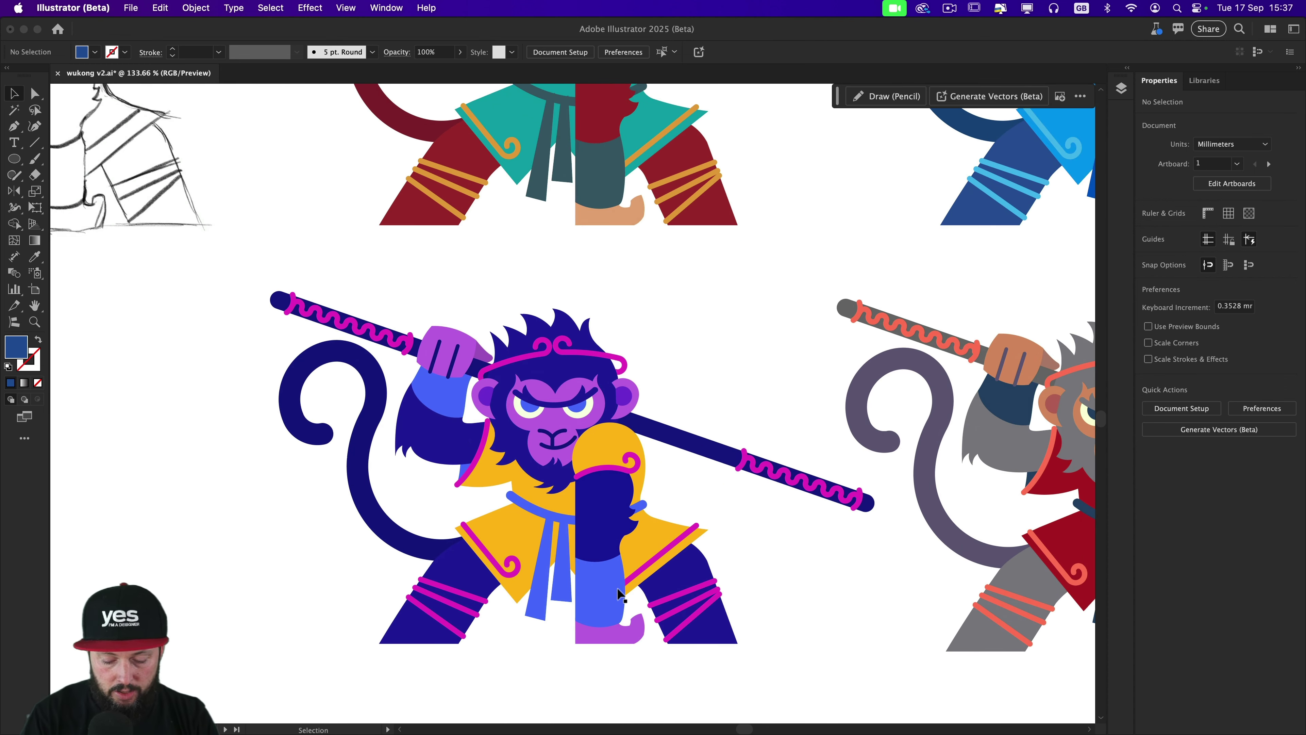
{"action": "key", "text": "super+y"}
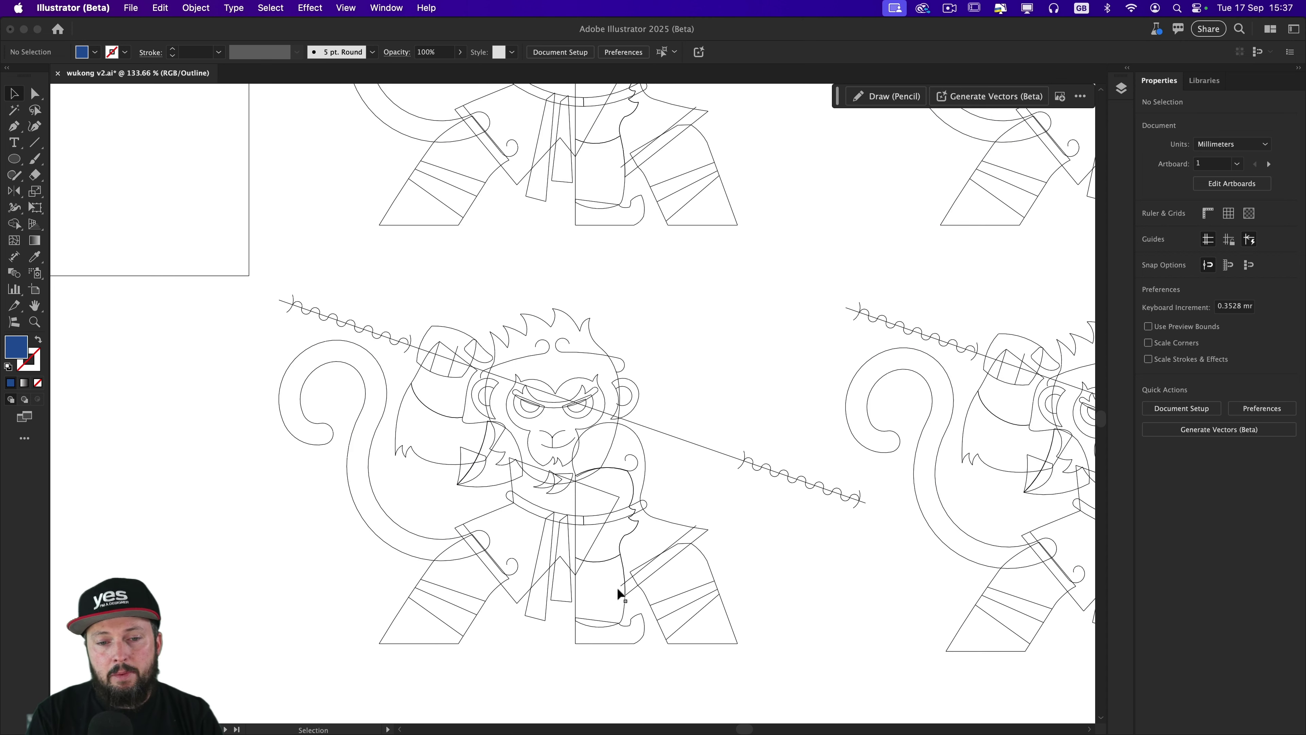
{"action": "key", "text": "super+y"}
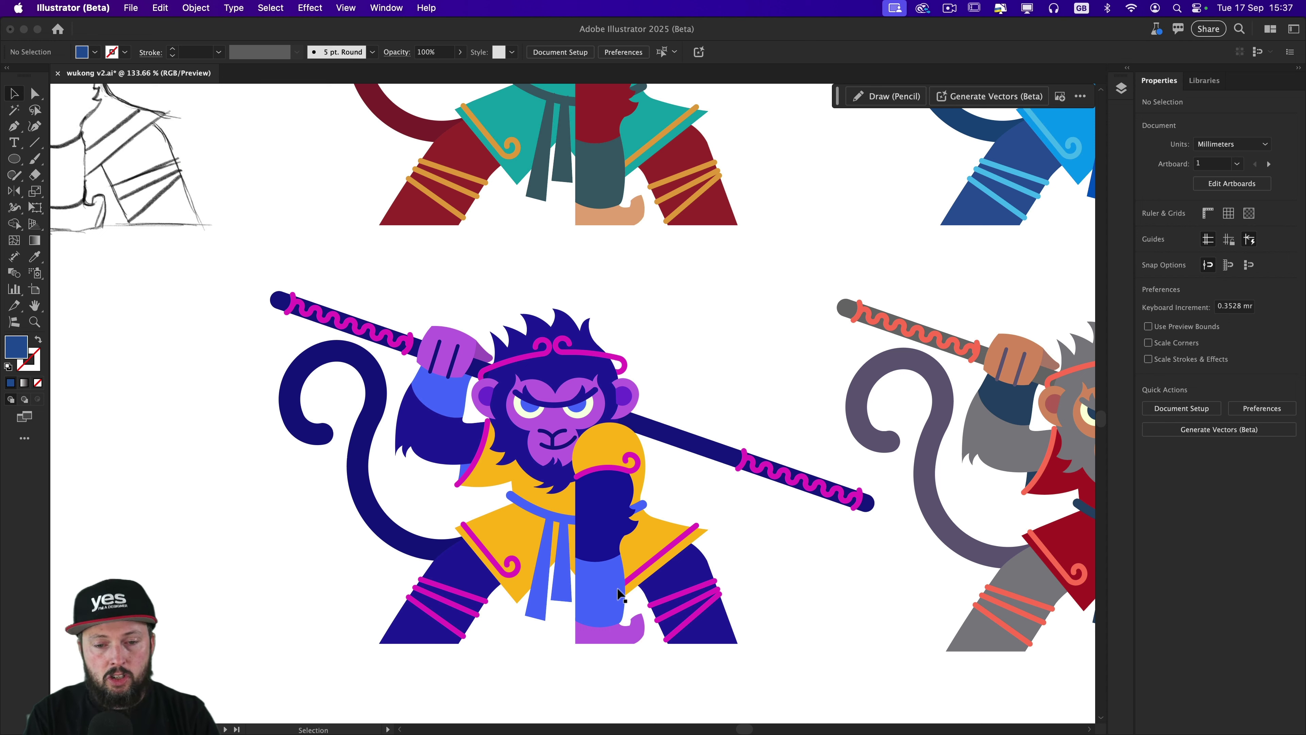
{"action": "key", "text": "super"}
{"action": "key", "text": "super+0"}
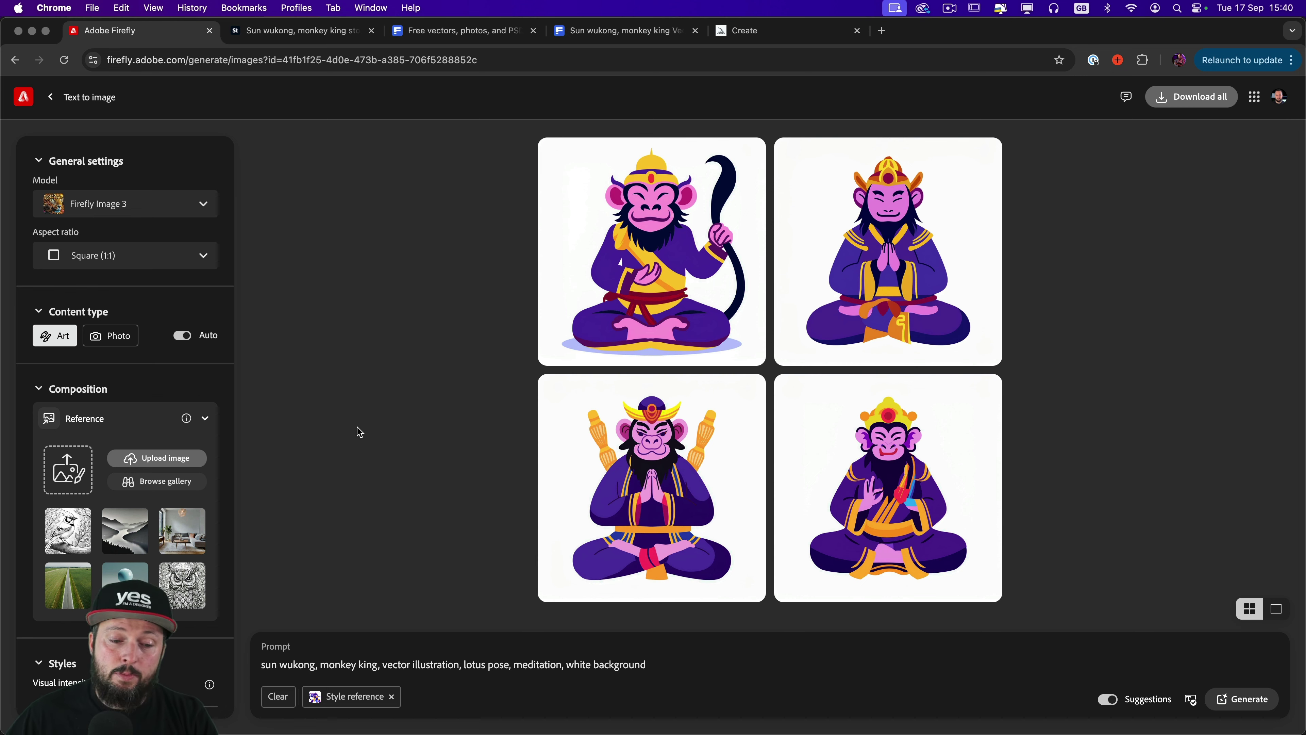
Step: Switch to Adobe Firefly and generate a new set of images from the existing lotus-pose Sun Wukong prompt with its style reference
{"action": "left_click", "coordinate": [298, 664]}
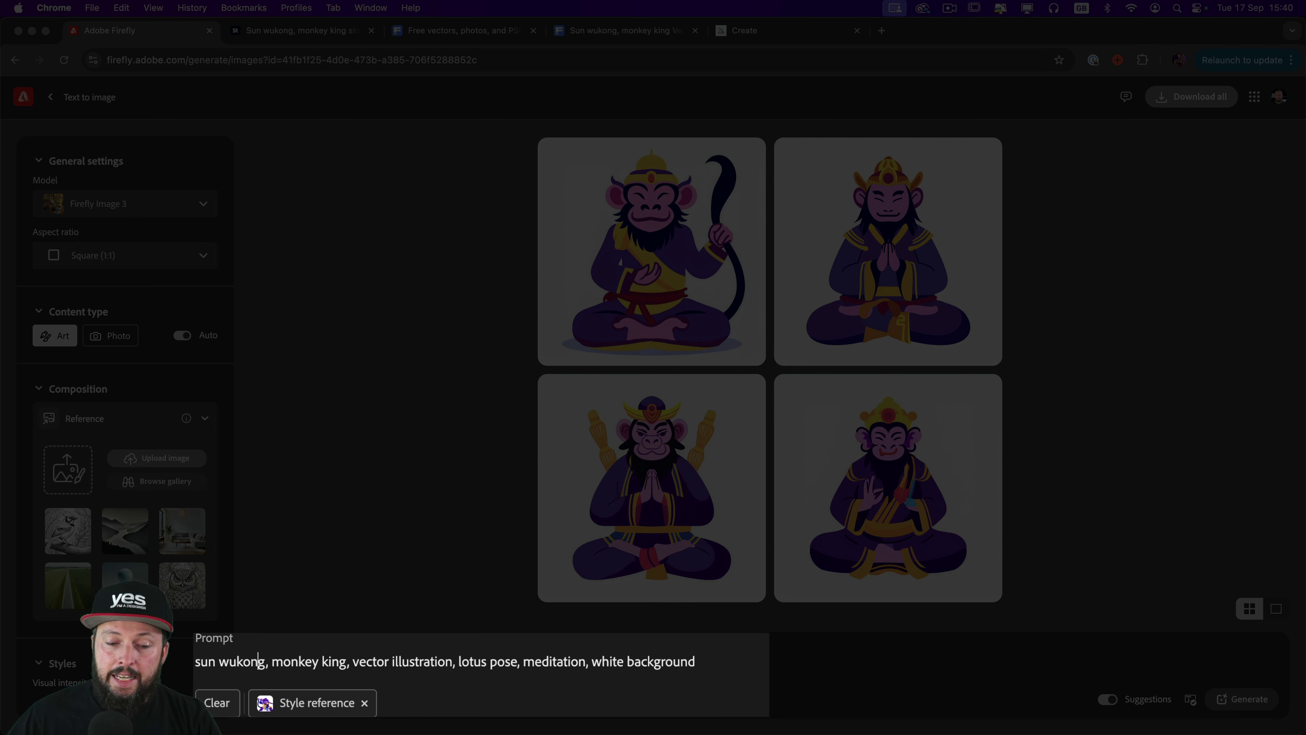
{"action": "left_click", "coordinate": [462, 666]}
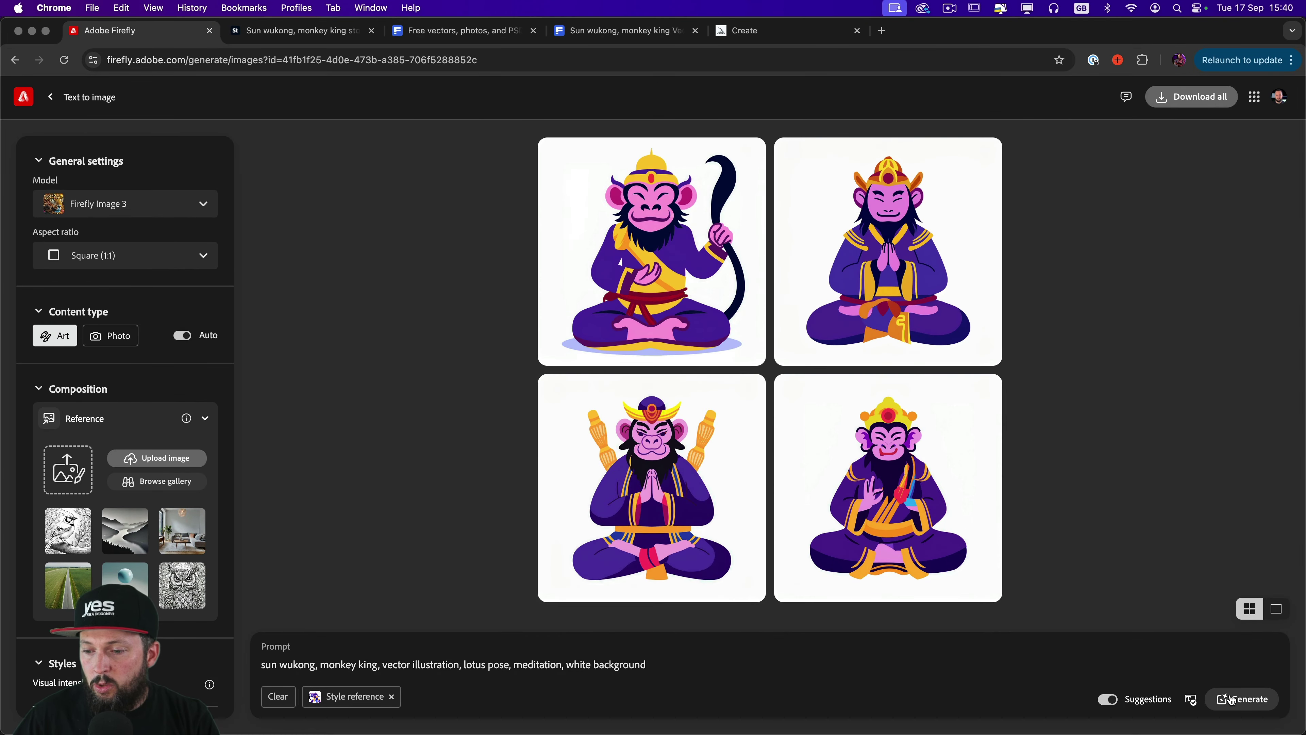
{"action": "left_click", "coordinate": [1226, 698]}
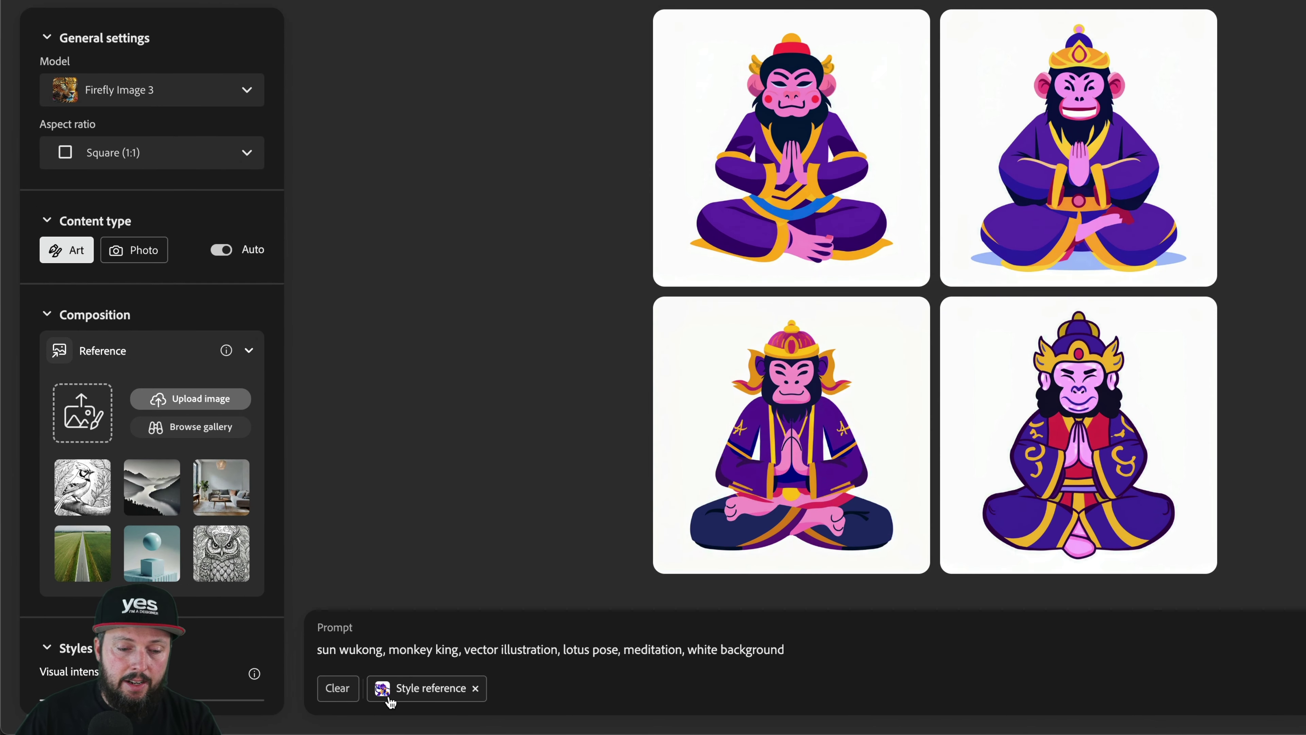
Step: Check the style reference's preview, remove the reference from the prompt, and generate the lotus-pose monkey king images without it
{"action": "mouse_move", "coordinate": [320, 700]}
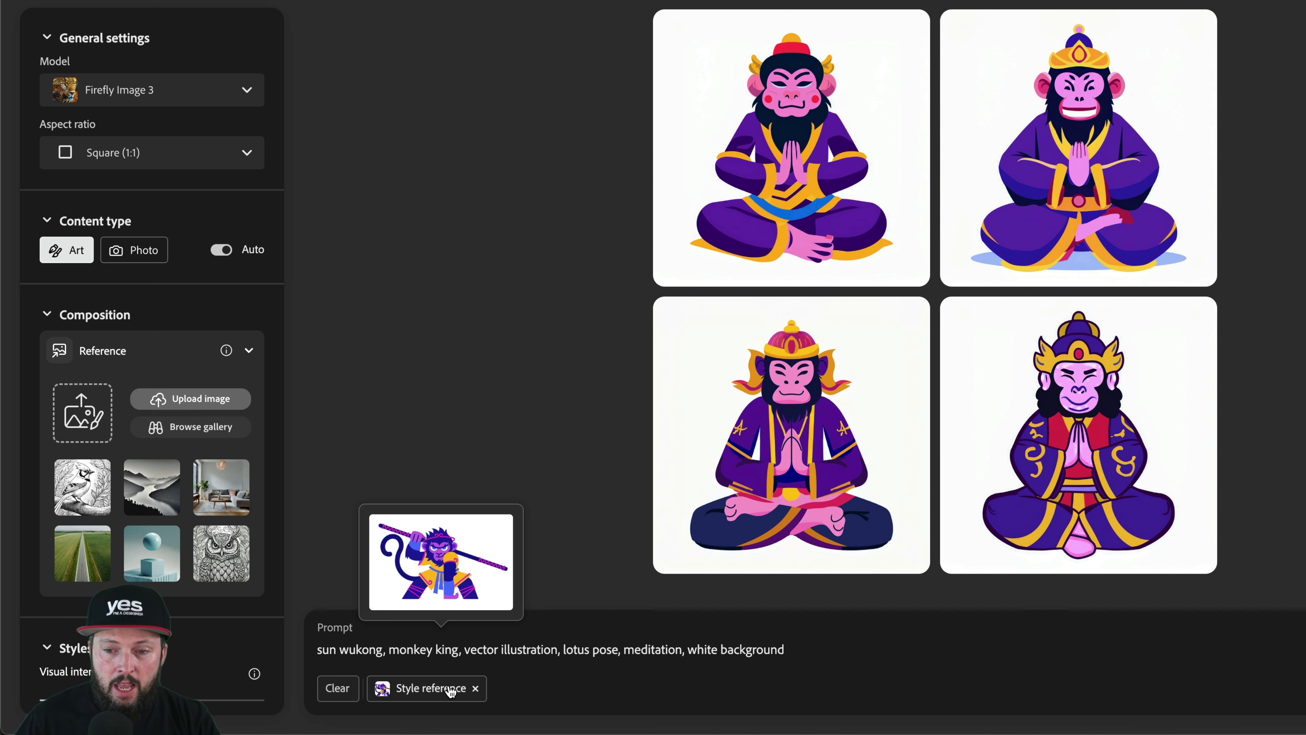
{"action": "left_click", "coordinate": [477, 689]}
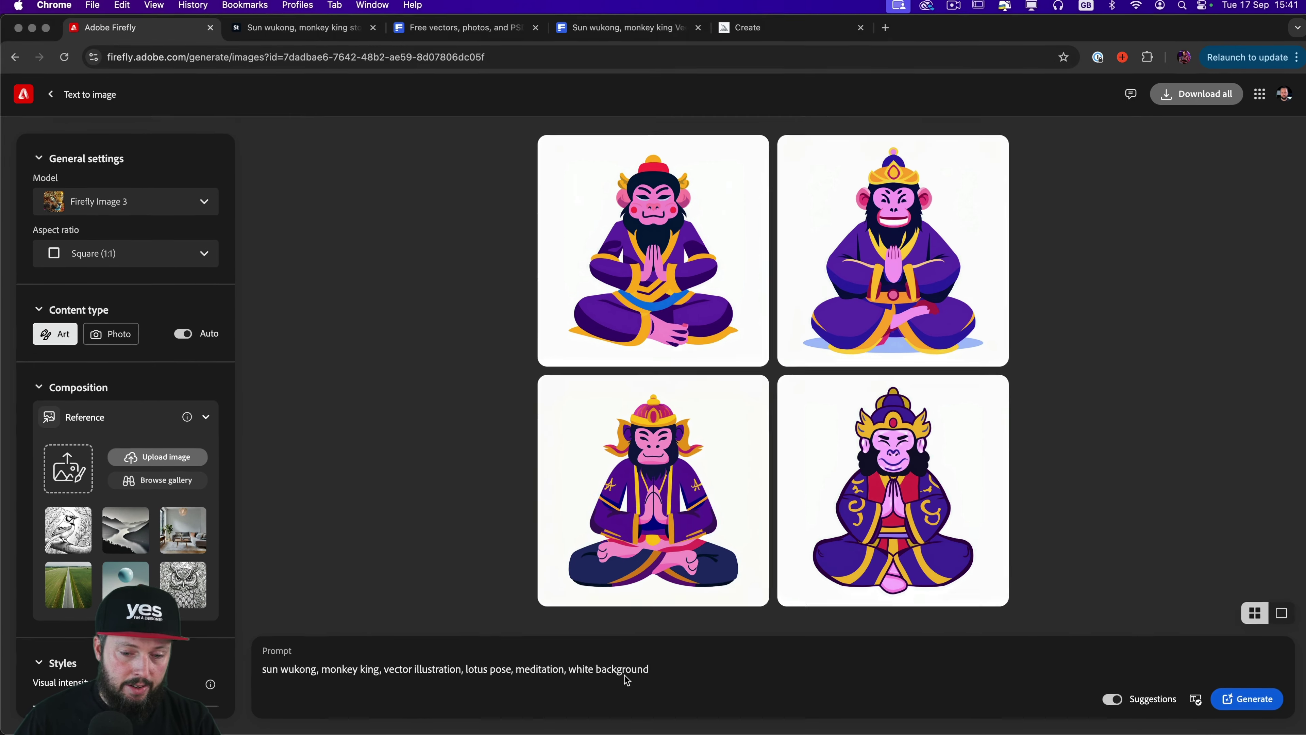
{"action": "left_click", "coordinate": [1251, 699]}
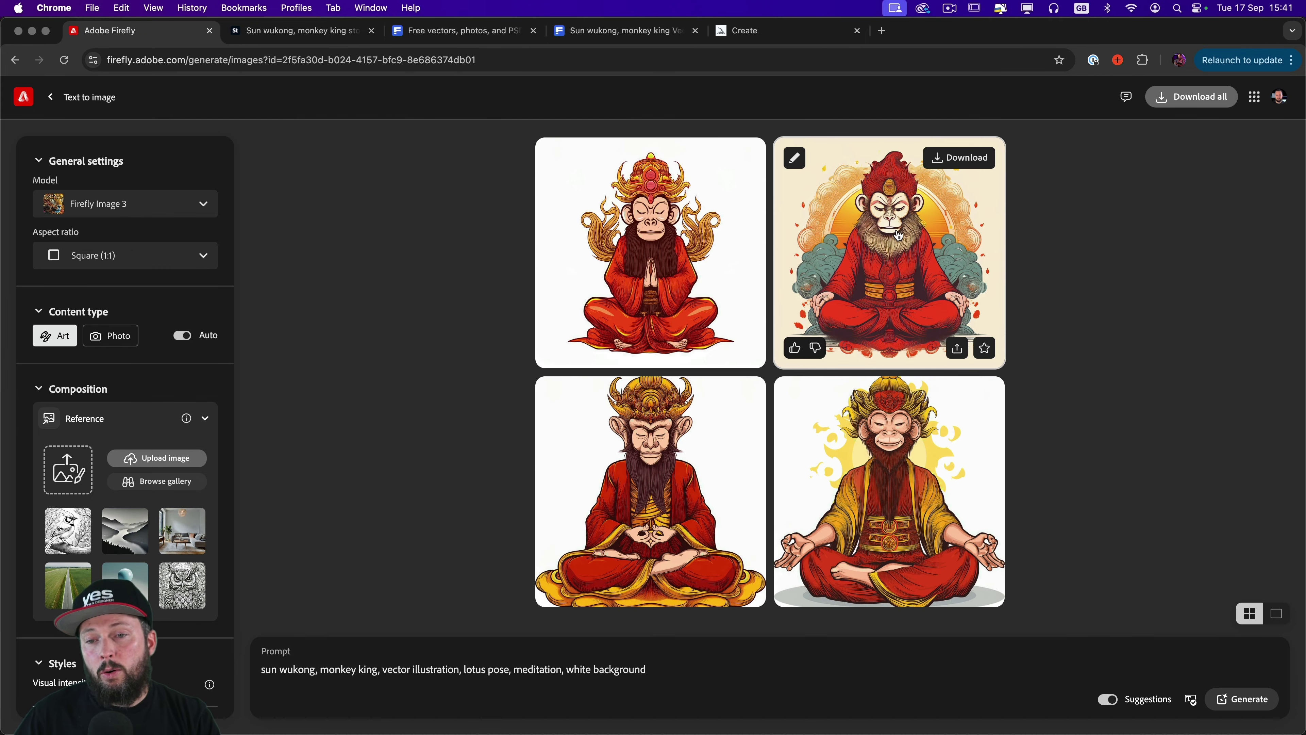
Step: View the generated lotus-pose monkey king images enlarged one after another, and return to the results grid
{"action": "left_click", "coordinate": [899, 236]}
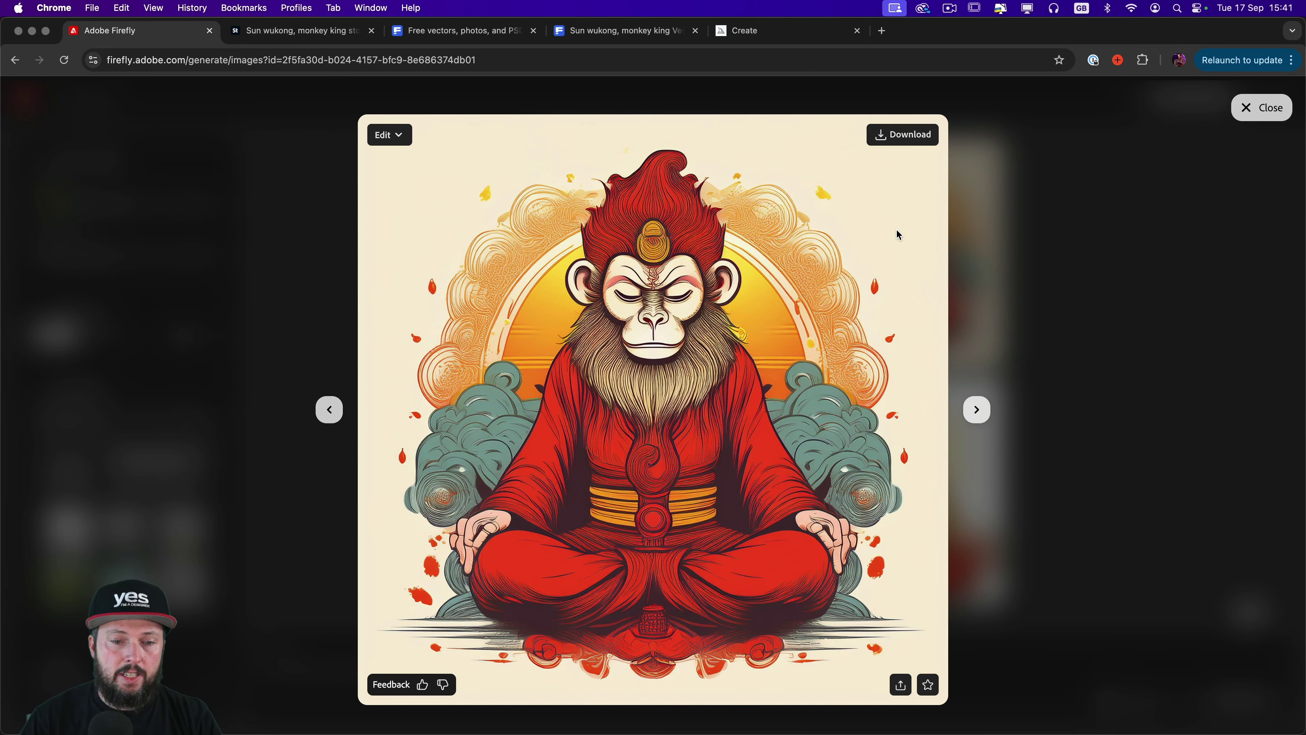
{"action": "key", "text": "Left"}
{"action": "key", "text": "Right"}
{"action": "key", "text": "Right"}
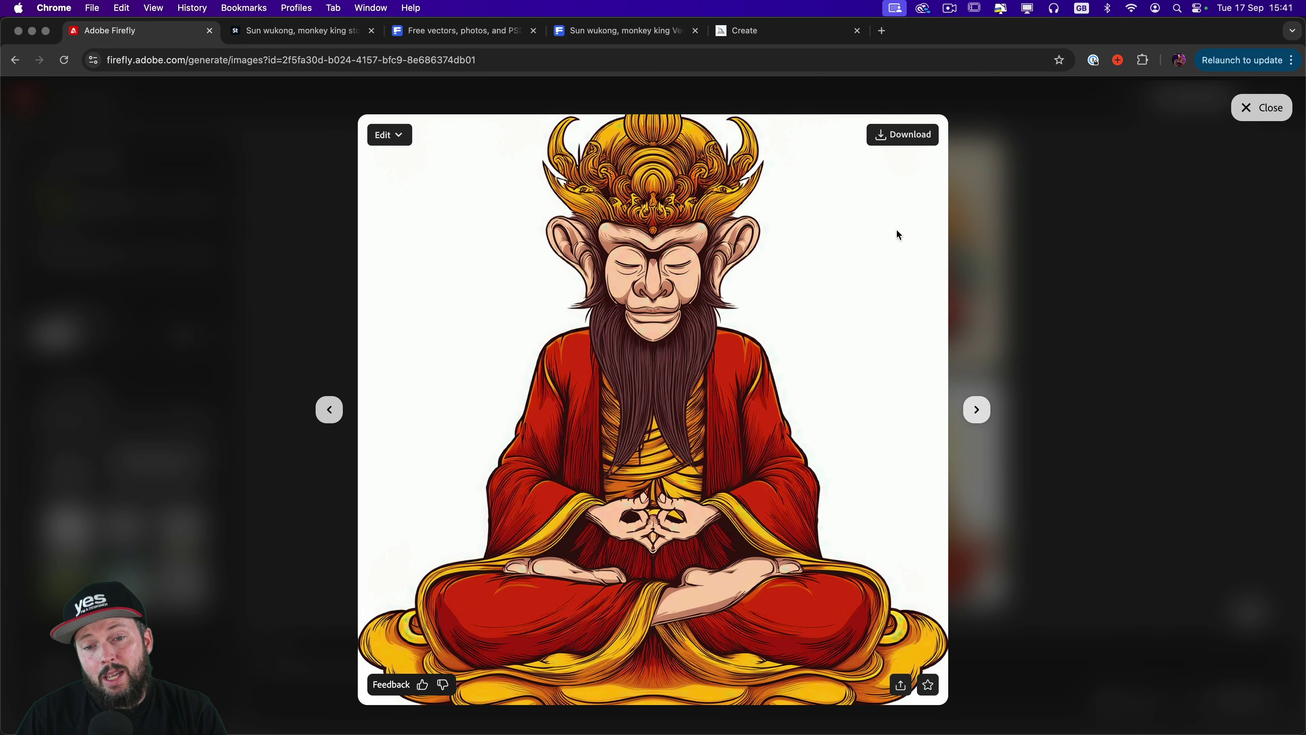
{"action": "key", "text": "Right"}
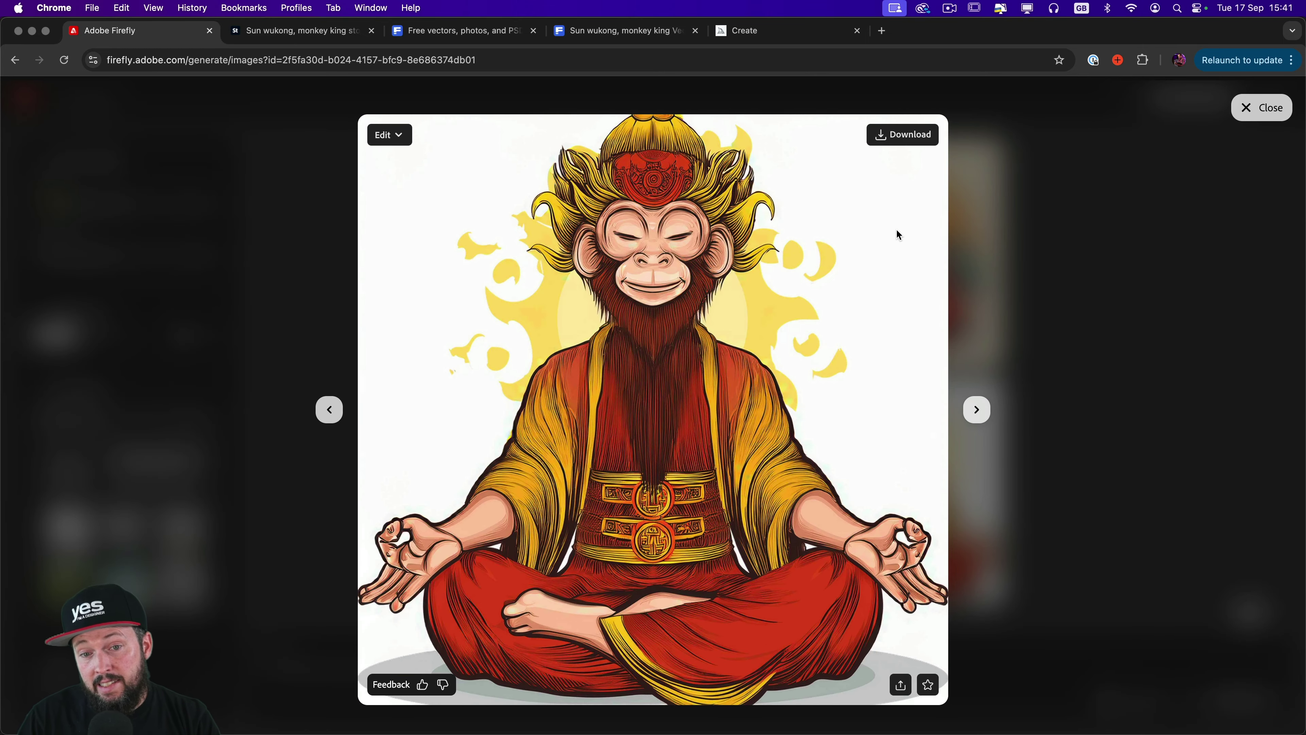
{"action": "key", "text": "Escape"}
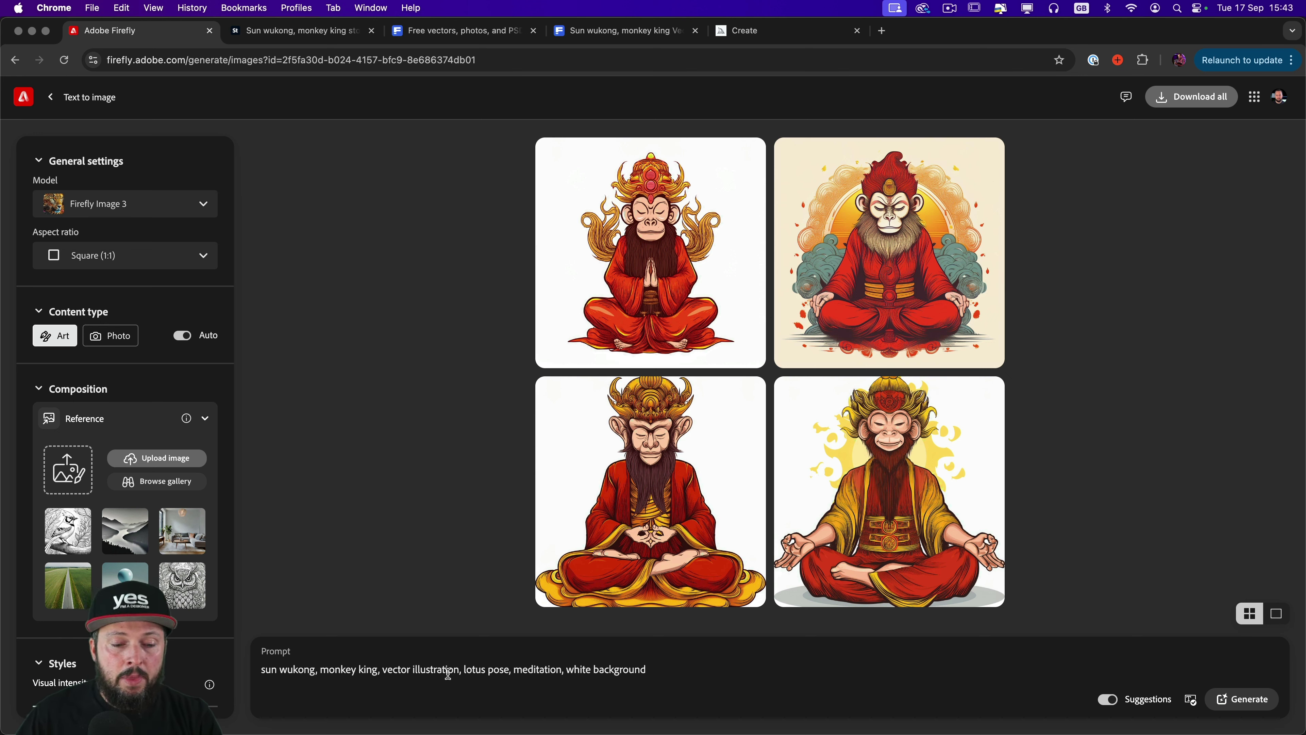
Step: Remove "lotus pose, meditation" from the prompt and generate a new set of monkey king images
{"action": "left_click", "coordinate": [464, 668]}
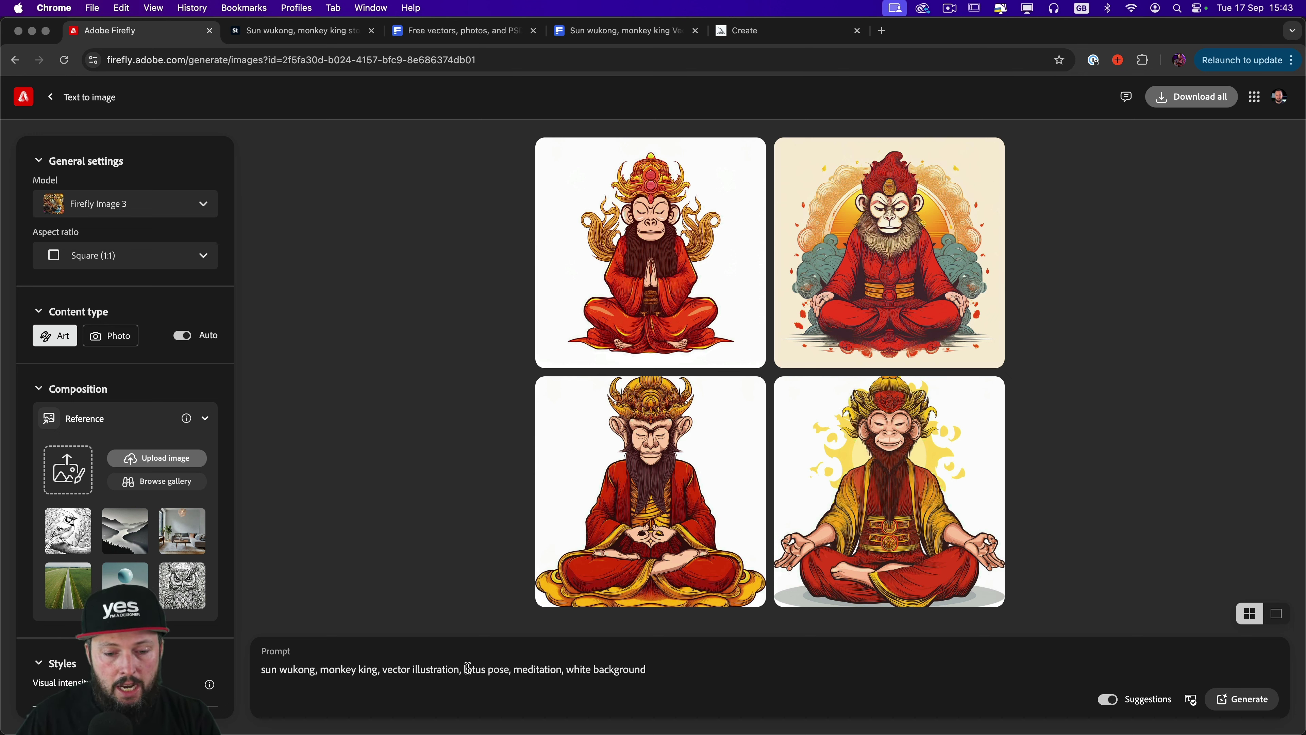
{"action": "key", "text": "alt+shift+Right"}
{"action": "key", "text": "alt+shift+Right"}
{"action": "key", "text": "alt+shift+Right"}
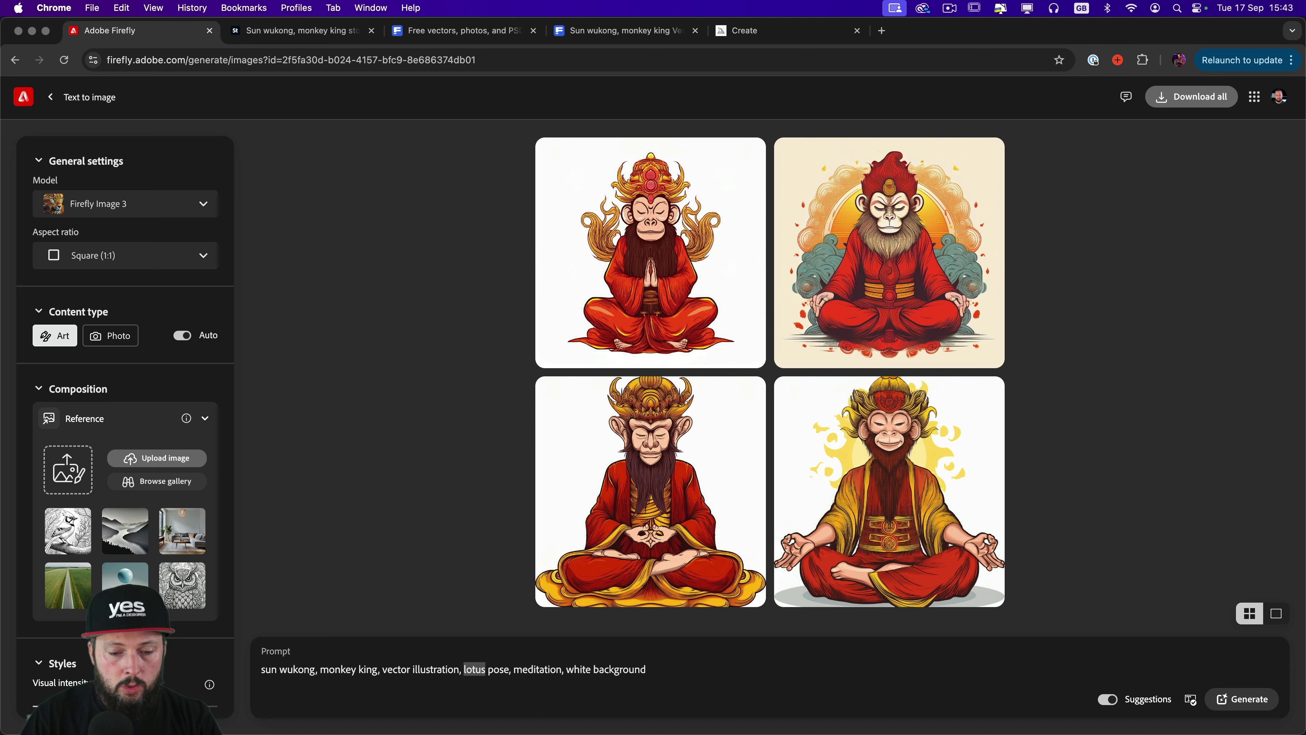
{"action": "key", "text": "BackSpace"}
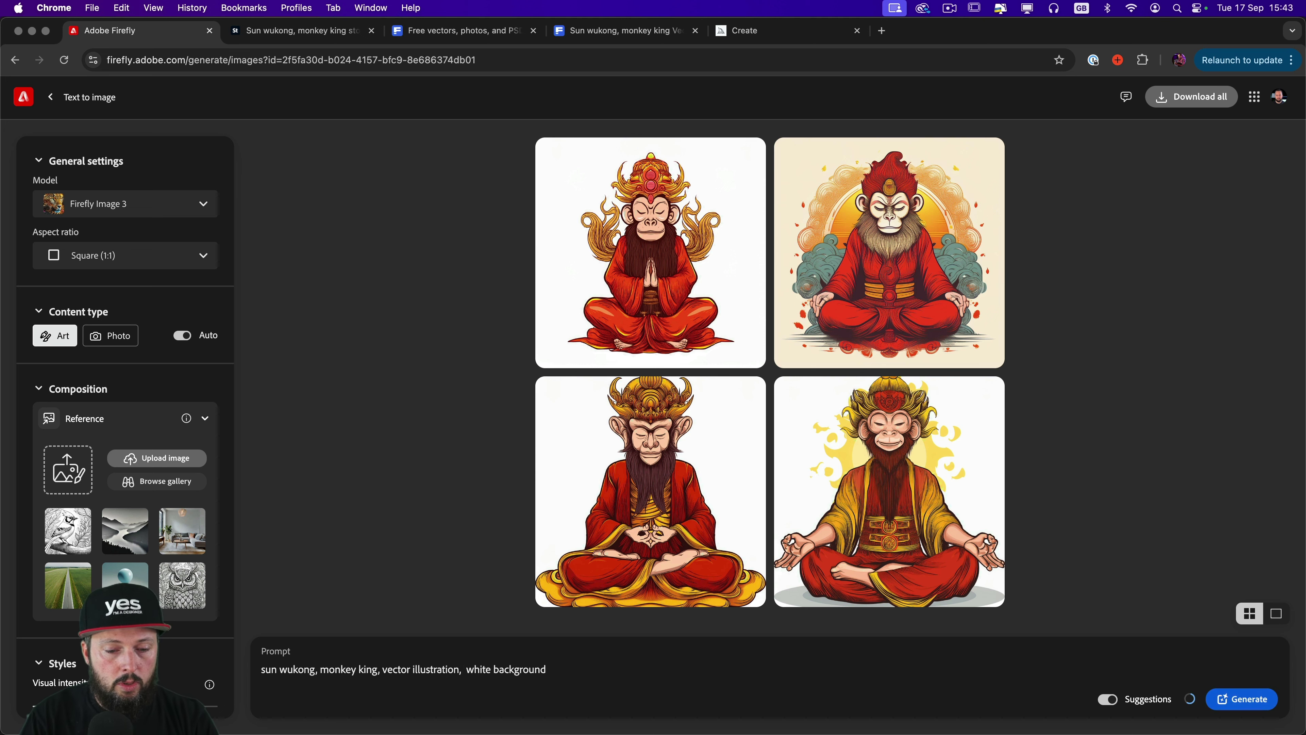
{"action": "key", "text": "Return"}
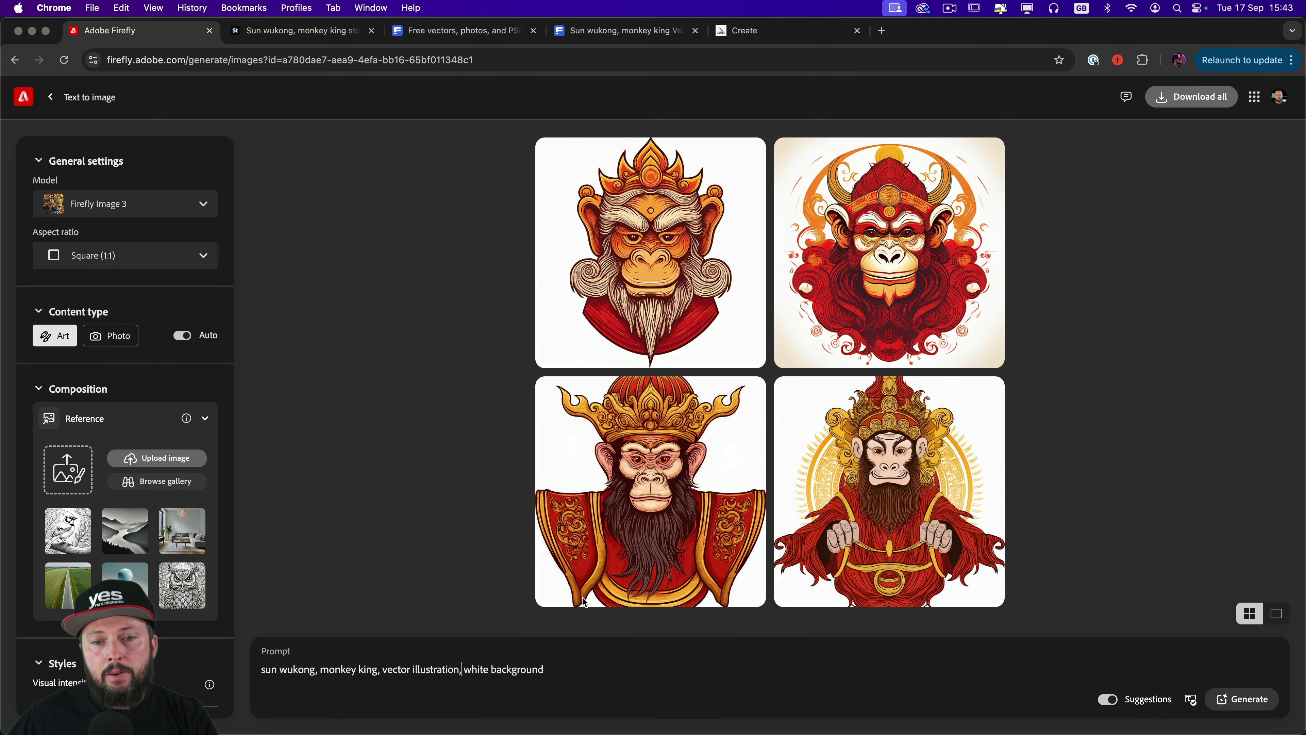
Step: View the four generated monkey king portraits enlarged one after another, and close the enlarged view
{"action": "left_click", "coordinate": [657, 241]}
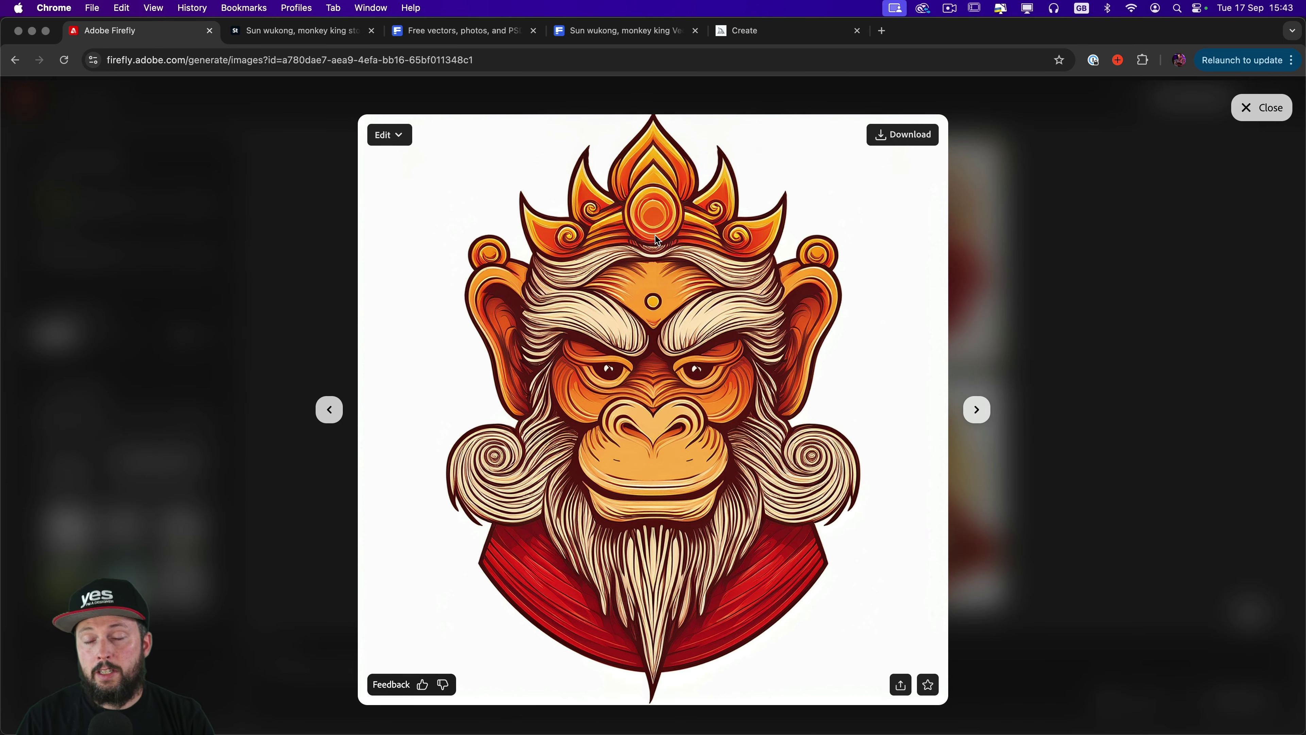
{"action": "key", "text": "Right"}
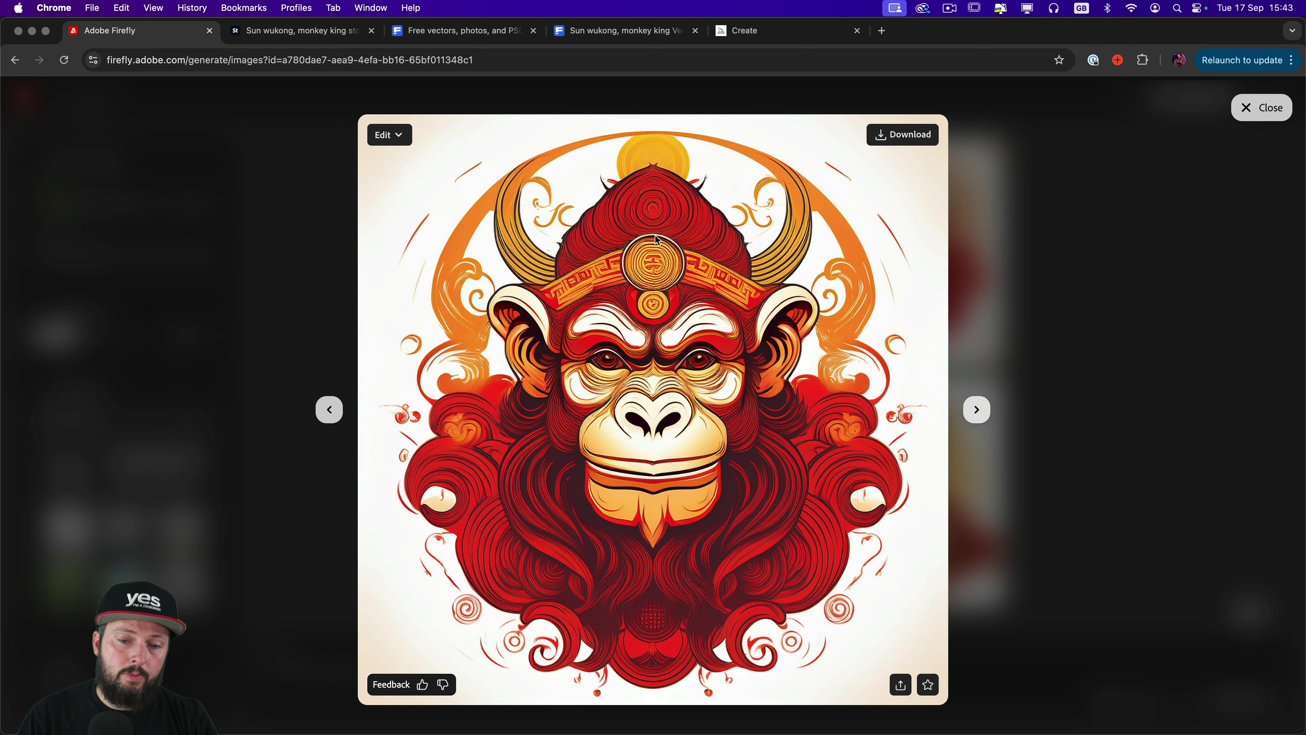
{"action": "key", "text": "Right"}
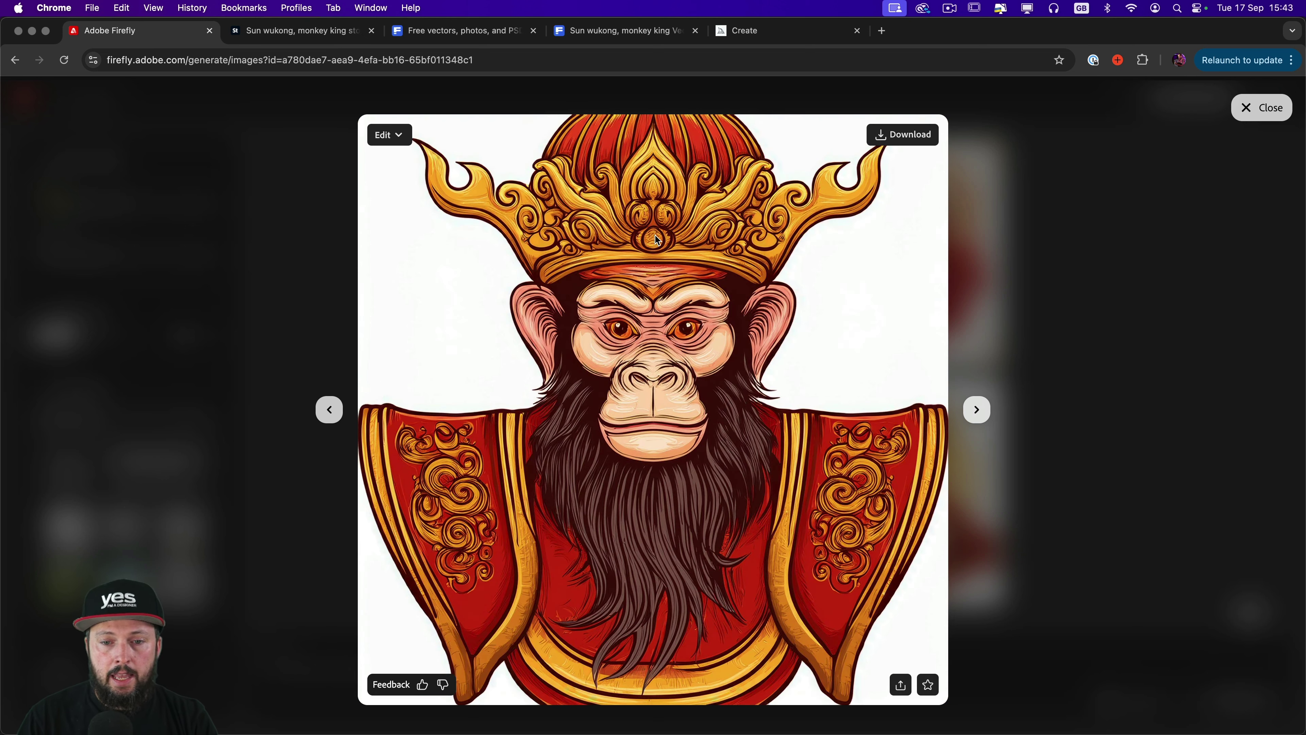
{"action": "key", "text": "Right"}
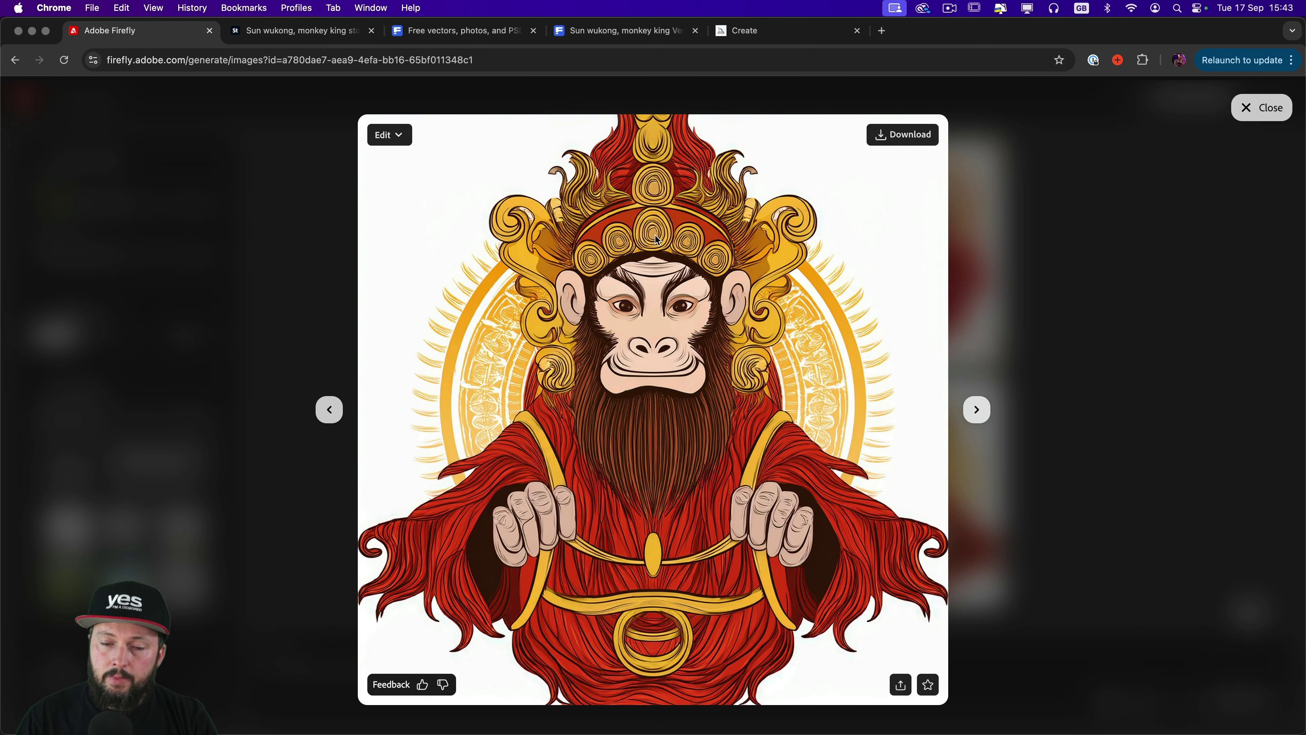
{"action": "left_click", "coordinate": [1034, 252]}
Step: Insert "fighting, holding his staff" after "monkey king" in the prompt and generate a new set of images
{"action": "left_click", "coordinate": [459, 669]}
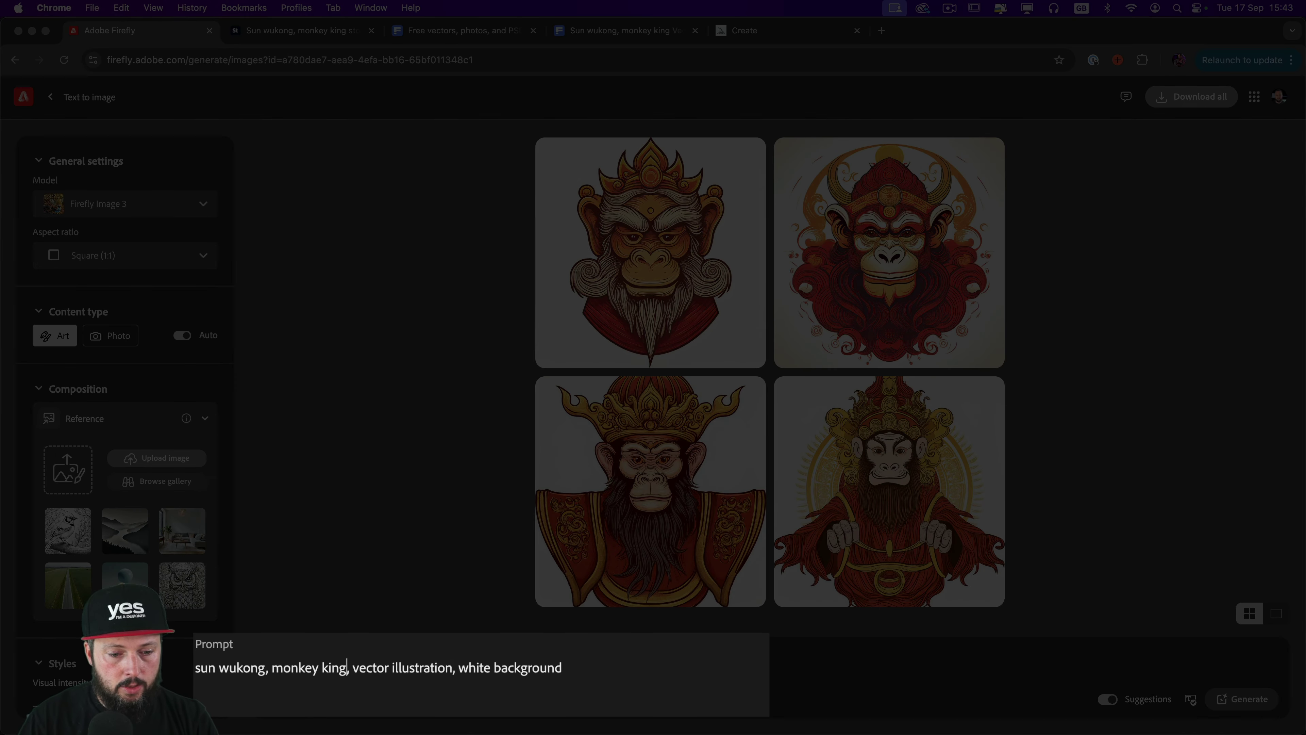
{"action": "type", "text": "fi"}
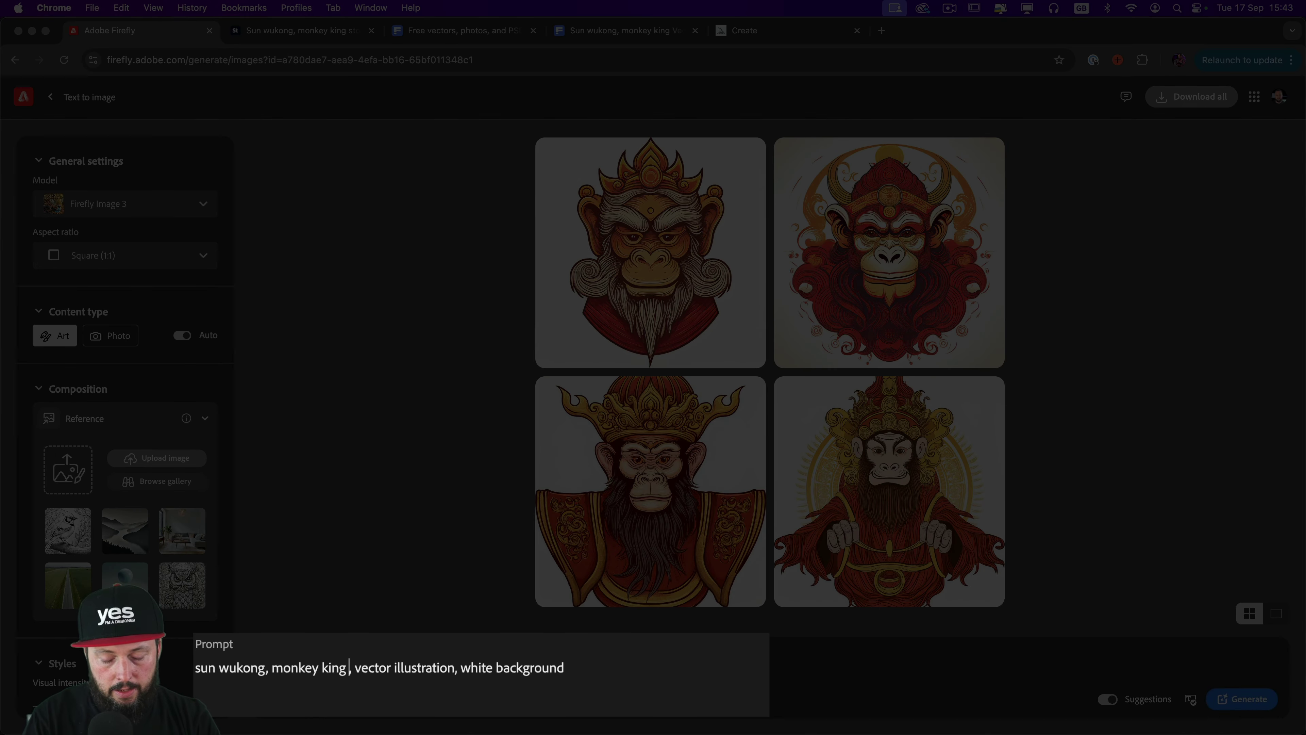
{"action": "type", "text": "ghting, holdi"}
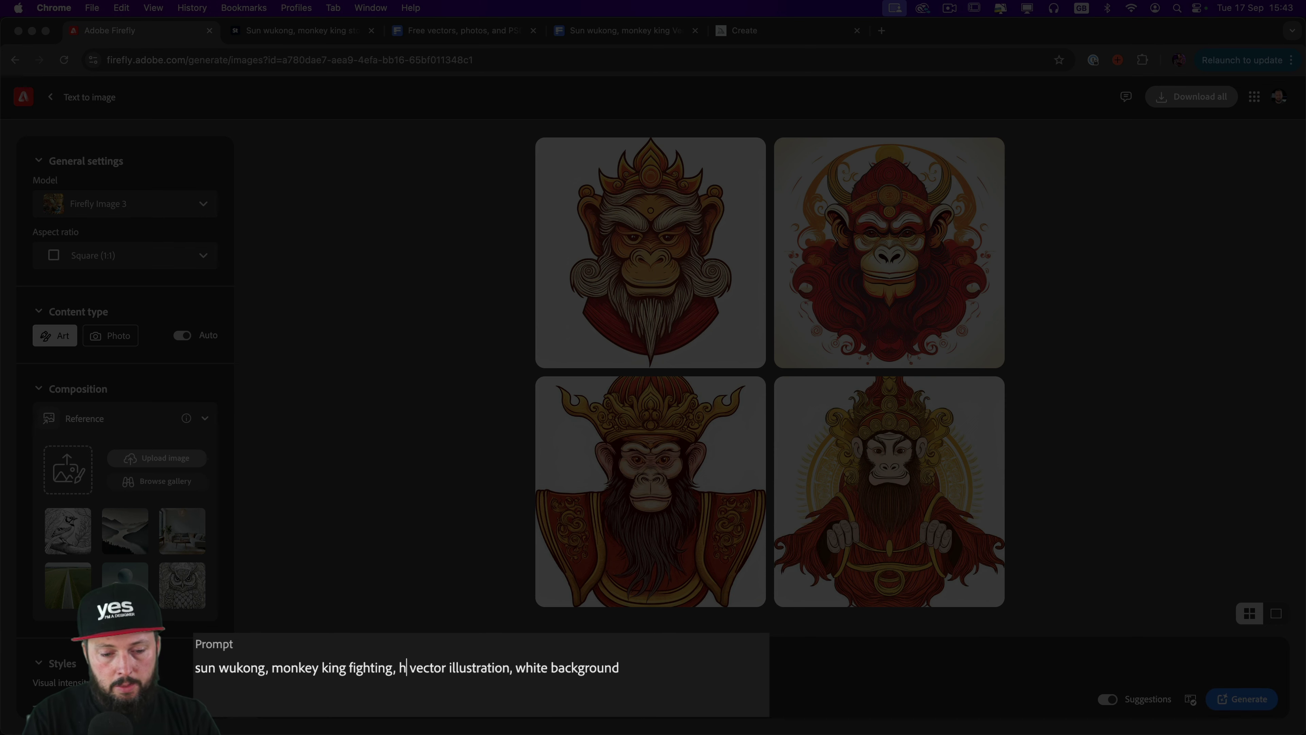
{"action": "type", "text": "ng his staff"}
{"action": "key", "text": "Return"}
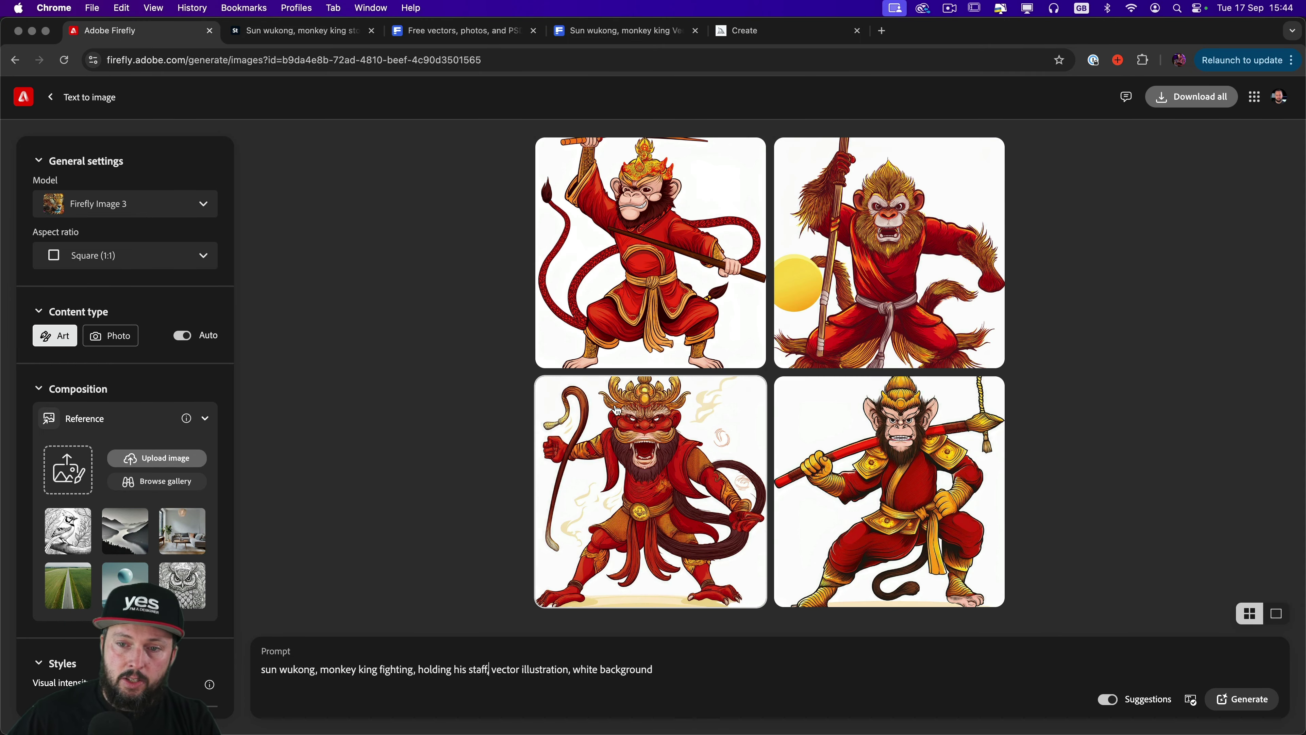
Step: Inspect individual images of the fighting monkey king with his staff at enlarged size
{"action": "left_click", "coordinate": [878, 475]}
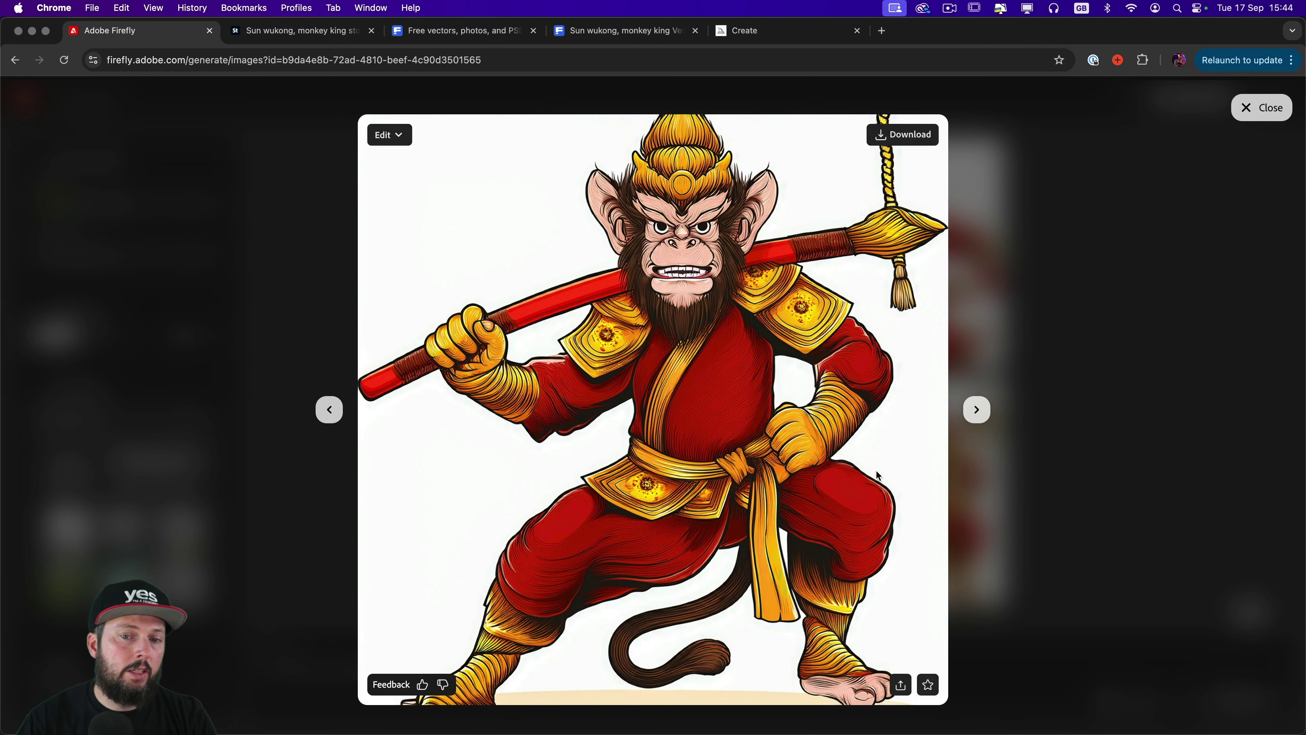
{"action": "key", "text": "Escape"}
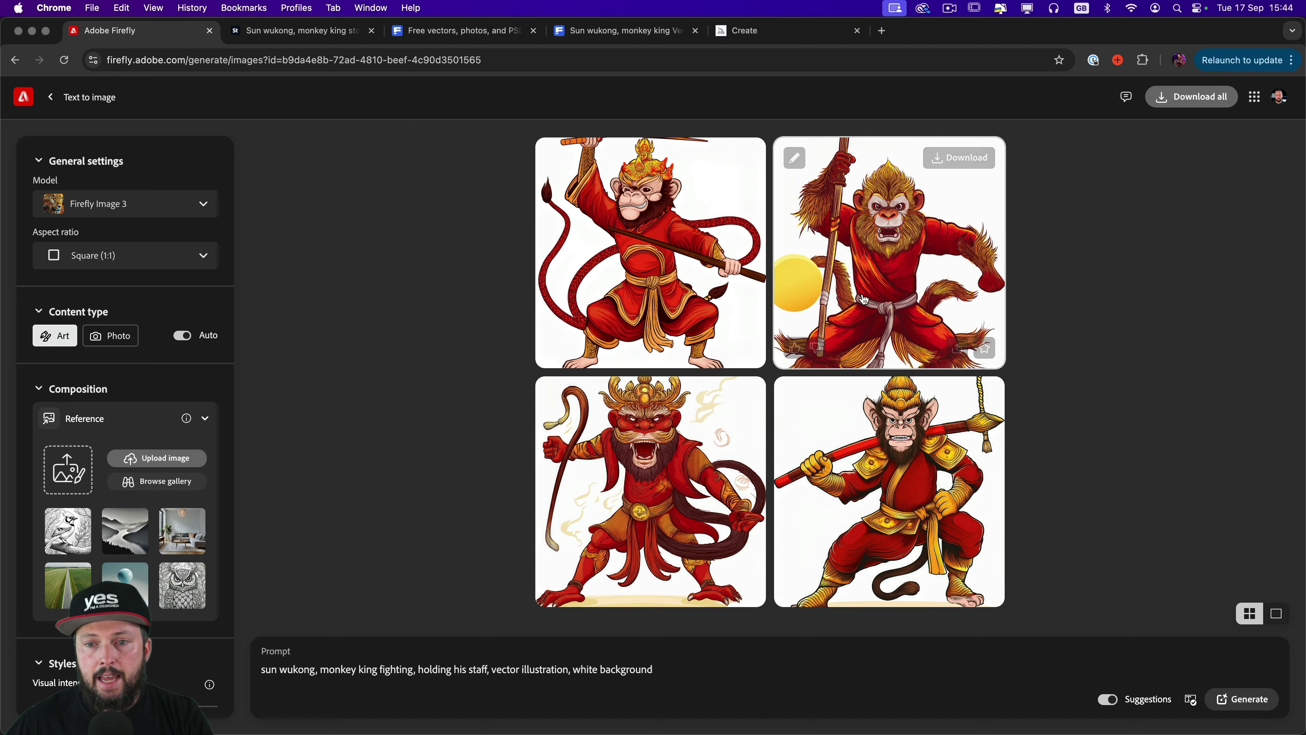
{"action": "left_click", "coordinate": [908, 240]}
{"action": "key", "text": "Escape"}
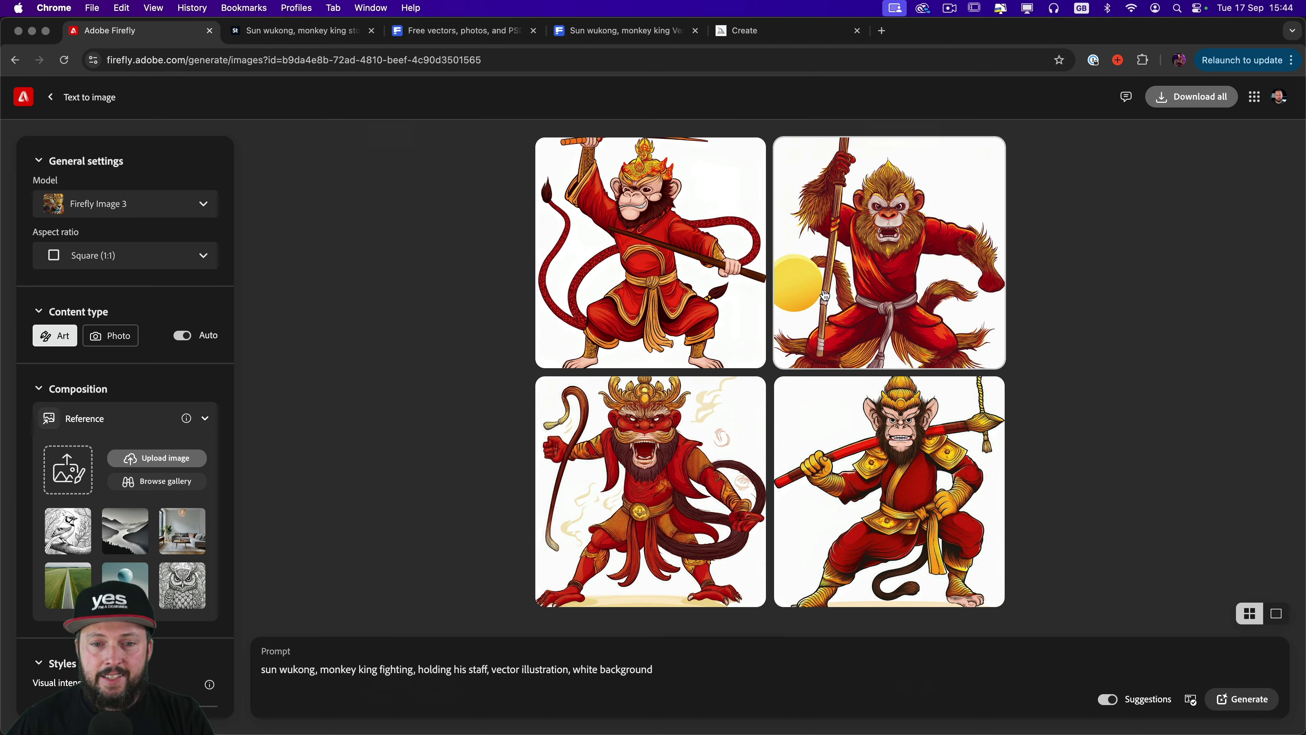
{"action": "left_click", "coordinate": [618, 277]}
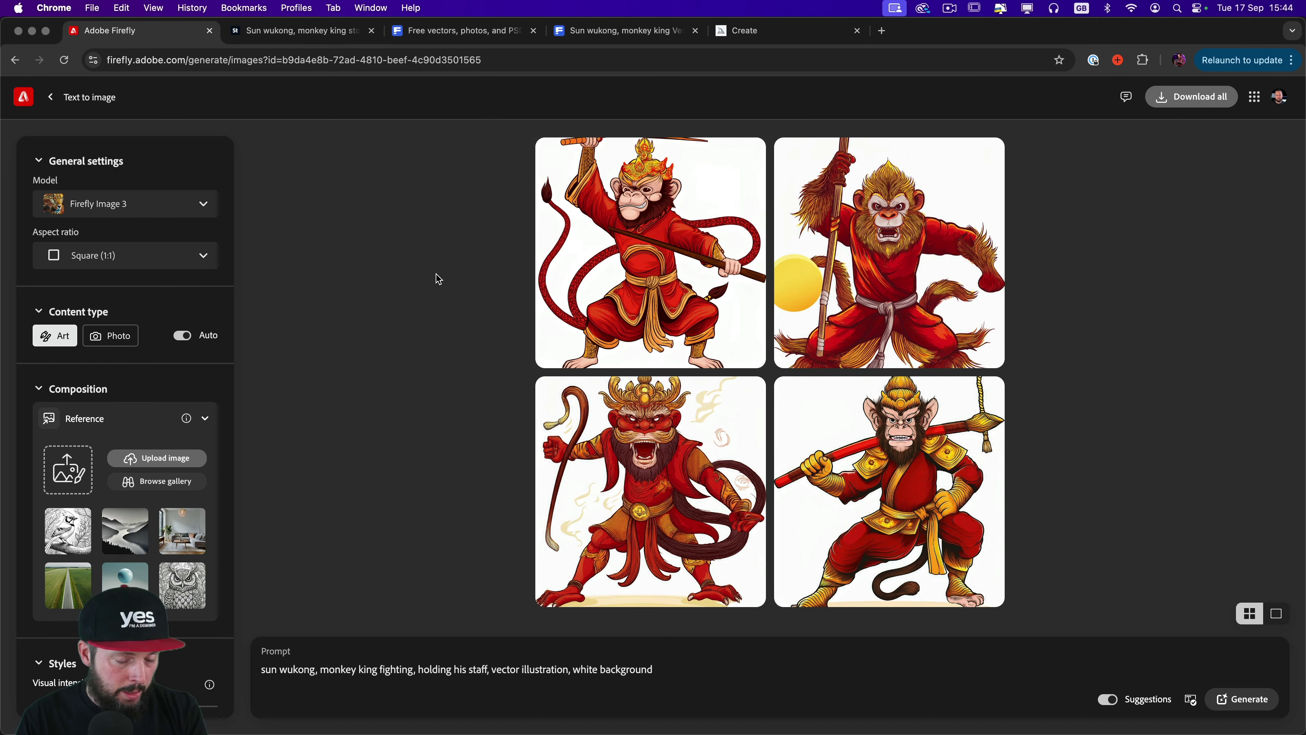
Step: Switch to Midjourney's Create page and browse up to the most recent Sun Wukong generations
{"action": "key", "text": "super+Tab"}
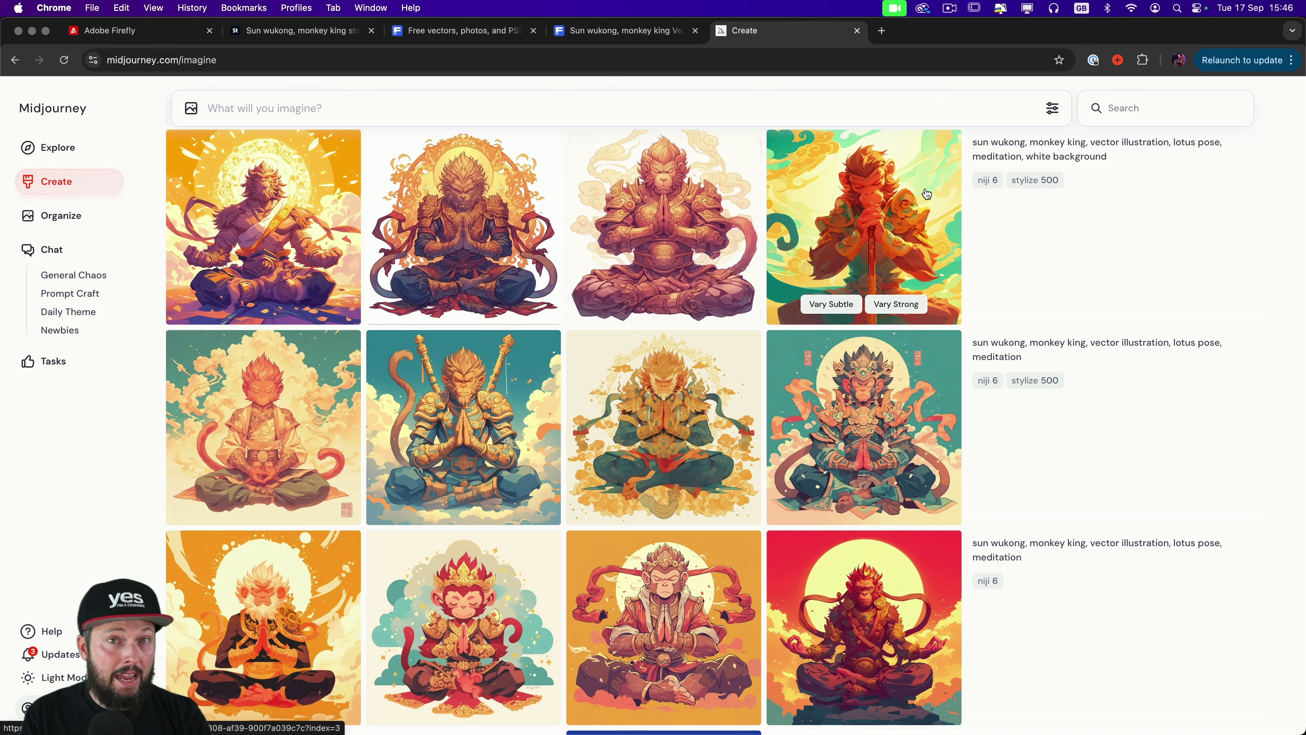
{"action": "scroll", "coordinate": [150, 465], "scroll_direction": "up", "scroll_amount": 10}
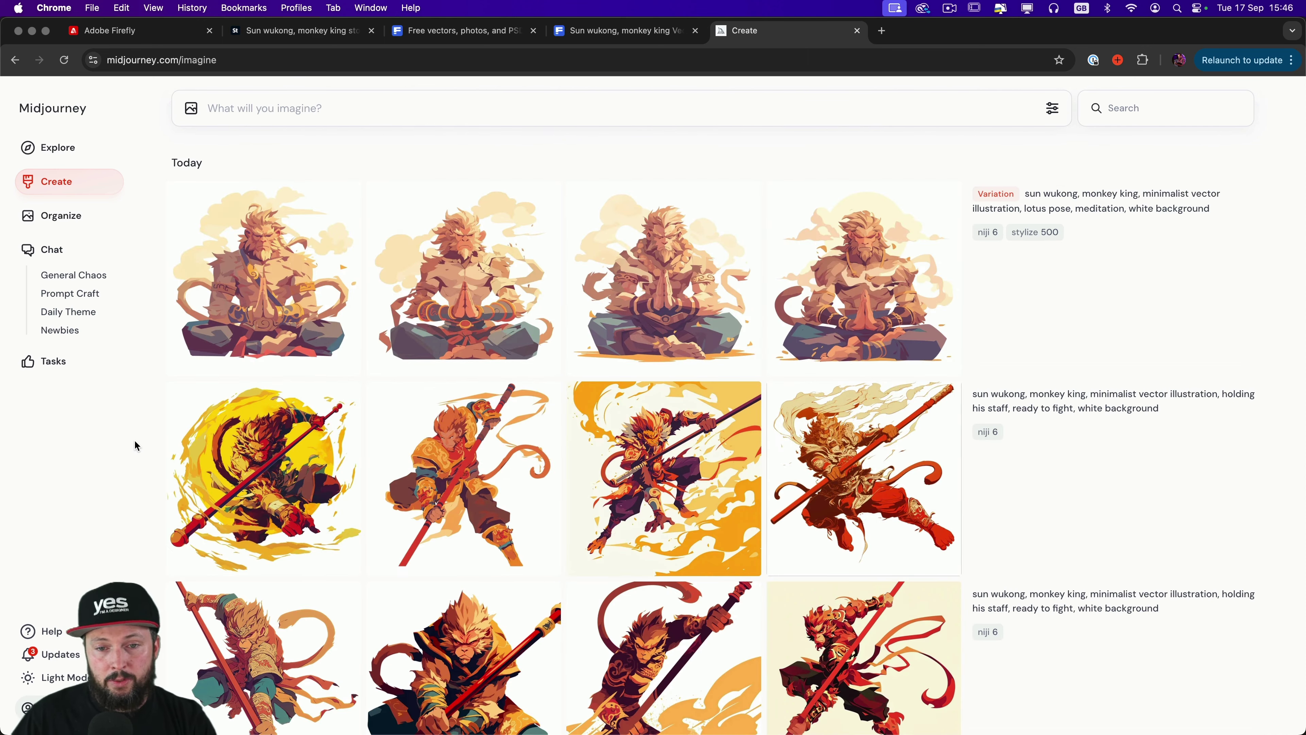
Step: View the first lotus-pose variation and the third image of the newest staff-fighting set enlarged, closing each view
{"action": "scroll", "coordinate": [303, 303], "scroll_direction": "down", "scroll_amount": 2}
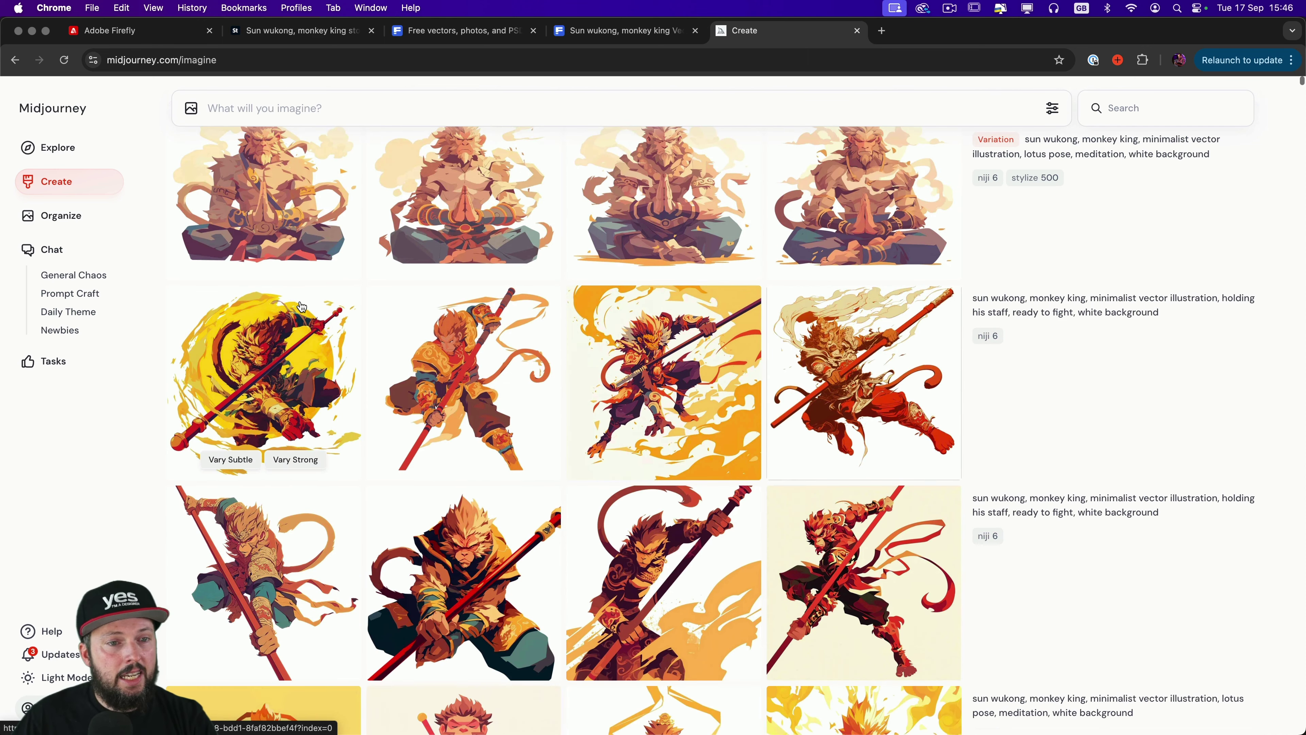
{"action": "scroll", "coordinate": [301, 307], "scroll_direction": "down", "scroll_amount": 4}
{"action": "scroll", "coordinate": [302, 307], "scroll_direction": "up", "scroll_amount": 4}
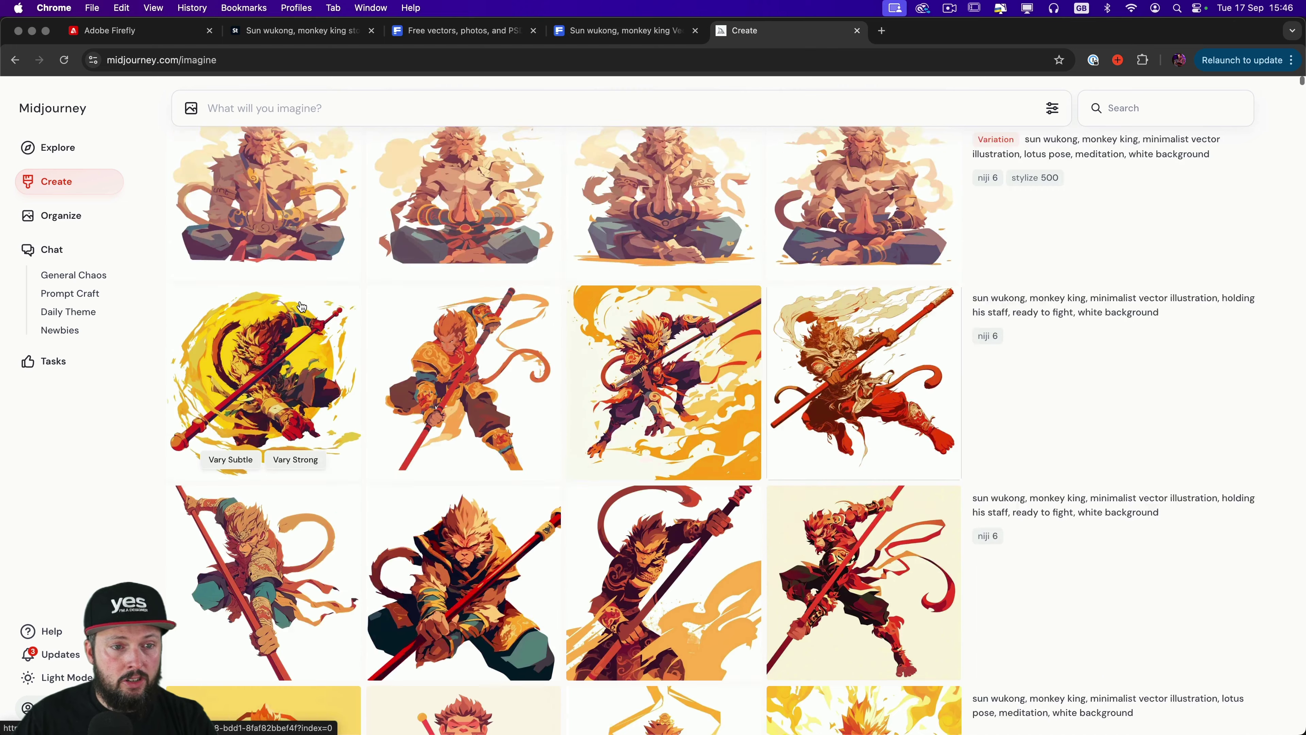
{"action": "scroll", "coordinate": [302, 307], "scroll_direction": "up", "scroll_amount": 2}
{"action": "left_click", "coordinate": [281, 230]}
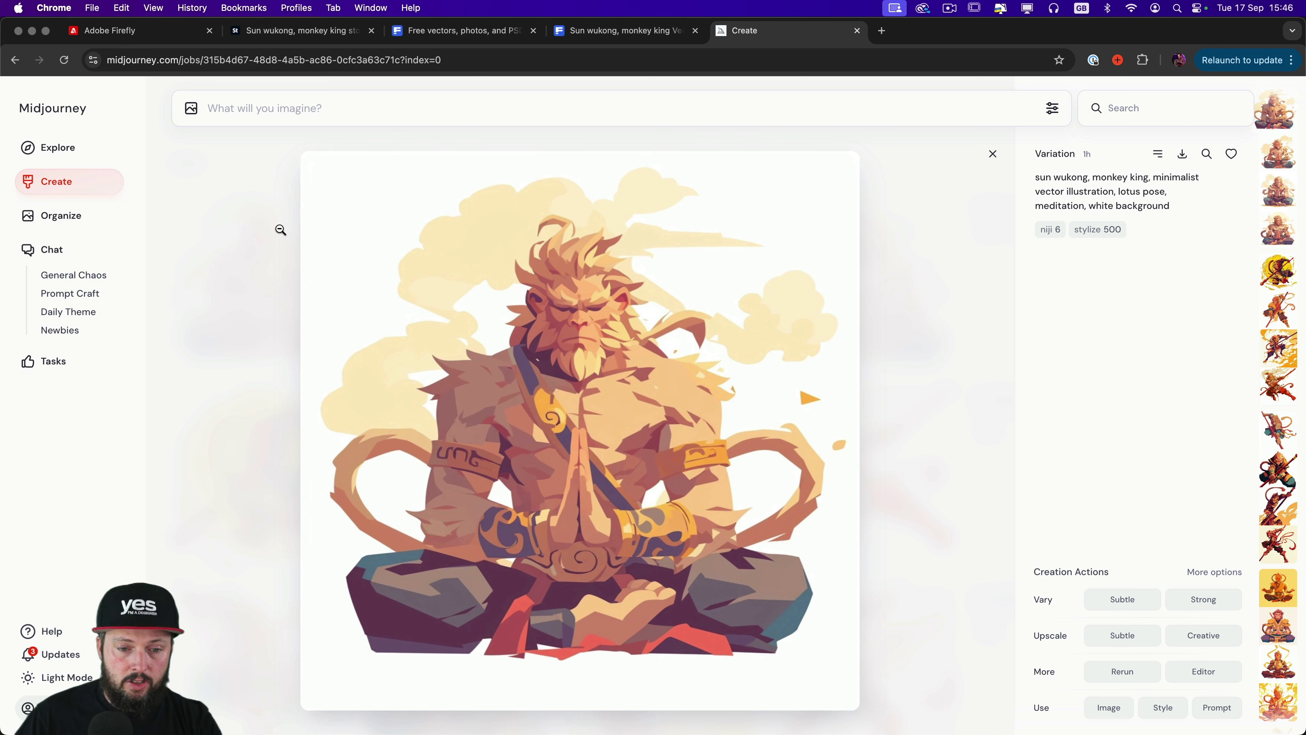
{"action": "left_click", "coordinate": [229, 351]}
{"action": "scroll", "coordinate": [251, 354], "scroll_direction": "down", "scroll_amount": 2}
{"action": "left_click", "coordinate": [581, 369]}
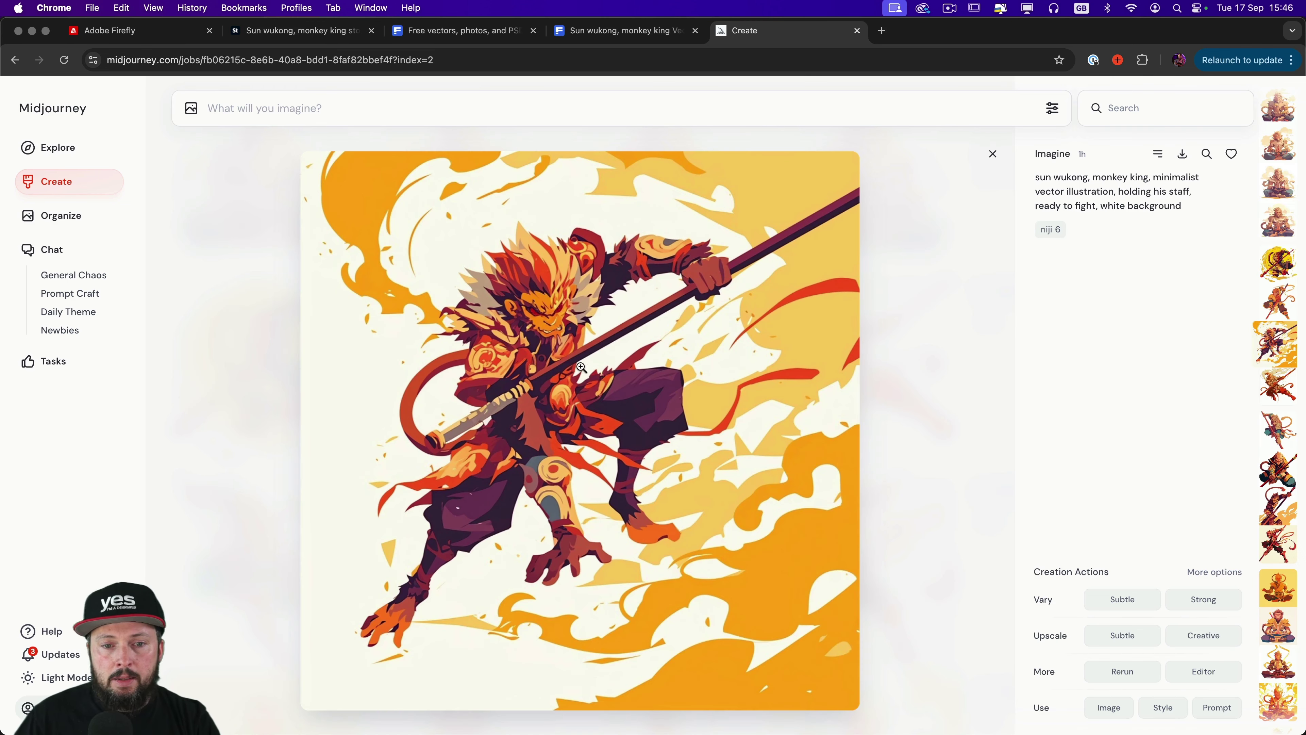
{"action": "left_click", "coordinate": [222, 304]}
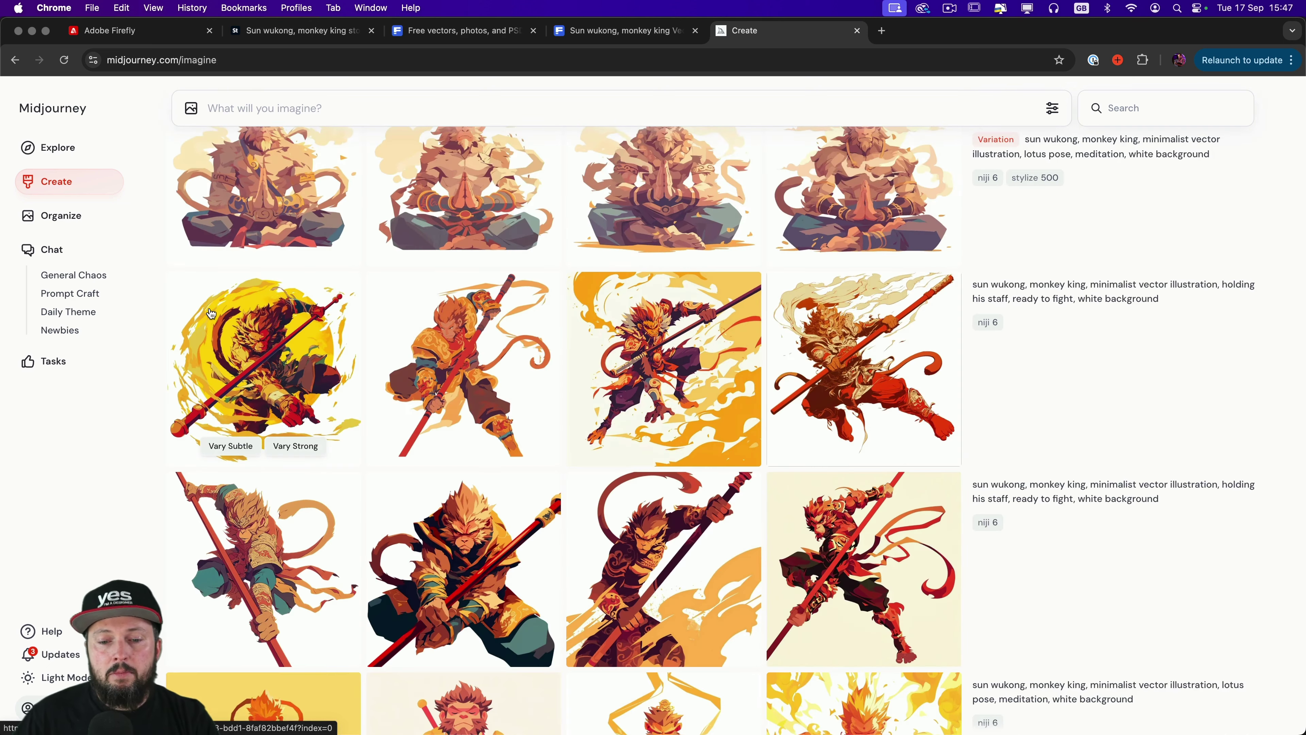
Step: Browse the older lotus-pose generations and enlarge the yellow-splashed monkey king with upright staff and the armoured one before a golden ring
{"action": "scroll", "coordinate": [255, 313], "scroll_direction": "down", "scroll_amount": 5}
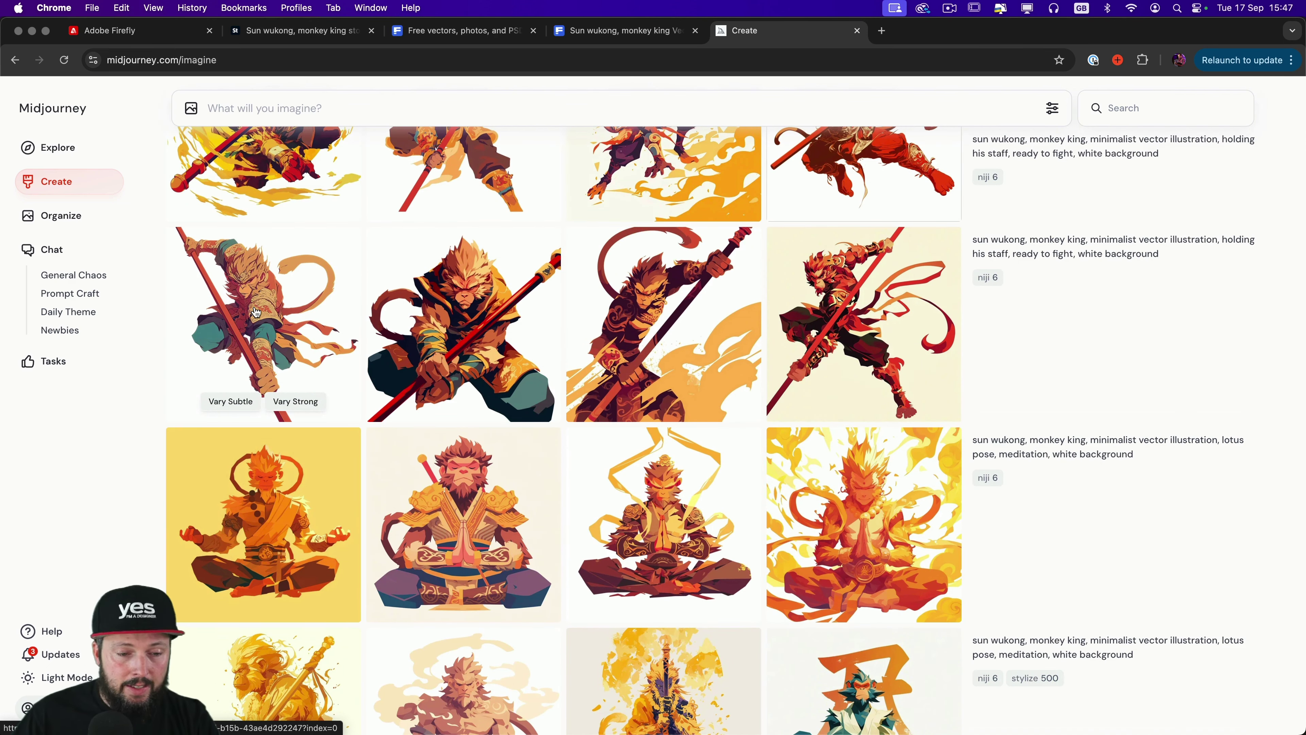
{"action": "scroll", "coordinate": [256, 312], "scroll_direction": "down", "scroll_amount": 3}
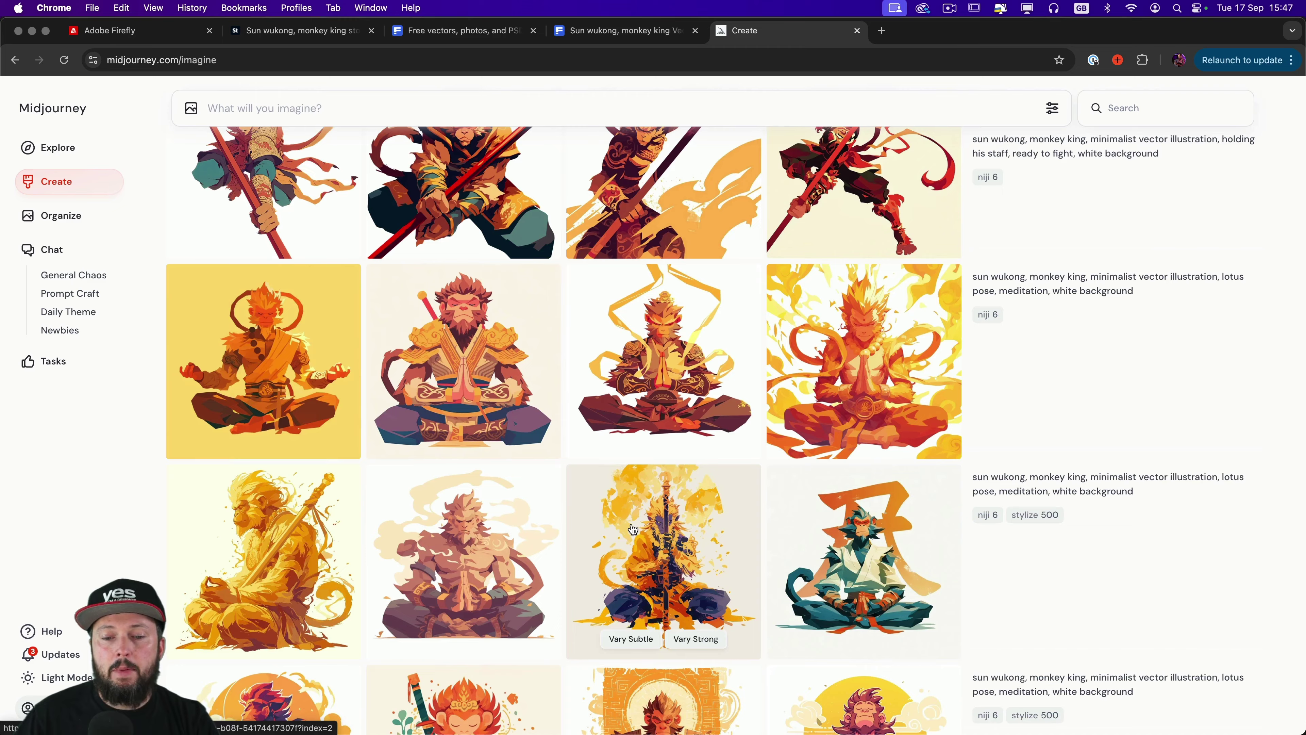
{"action": "left_click", "coordinate": [591, 483]}
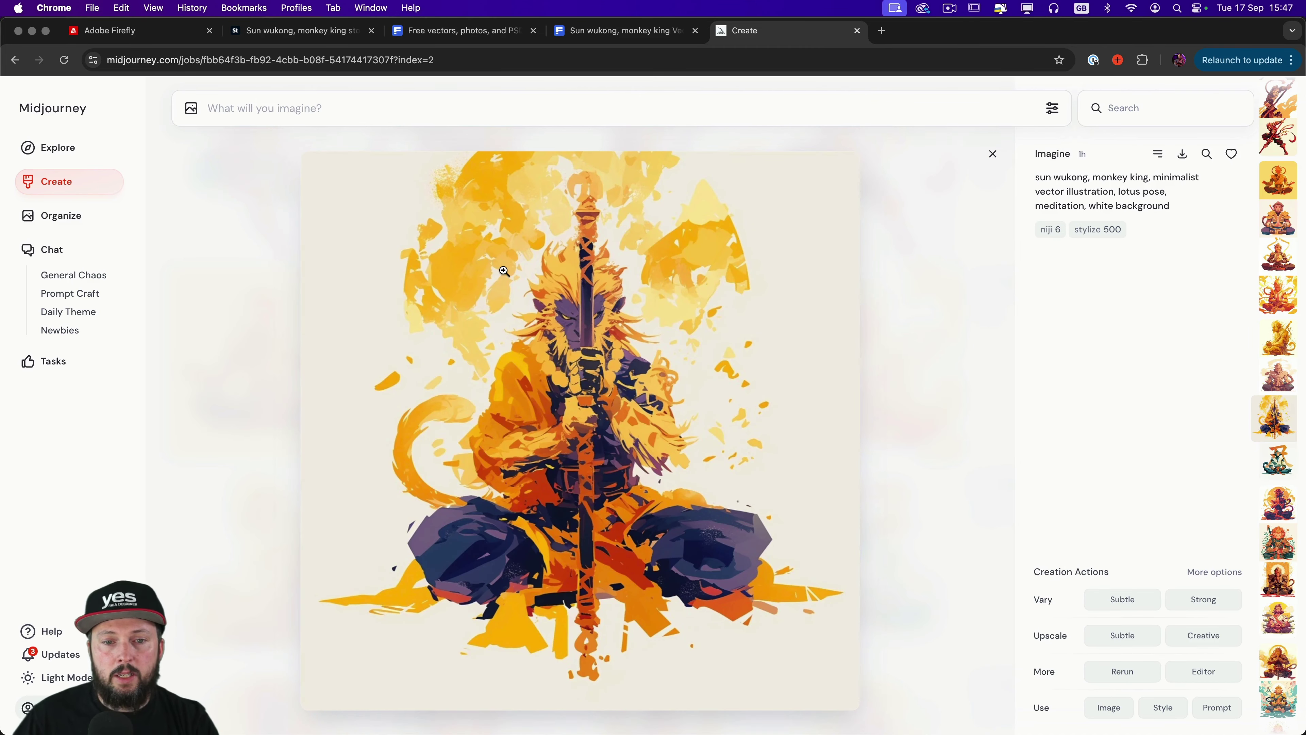
{"action": "left_click", "coordinate": [491, 250]}
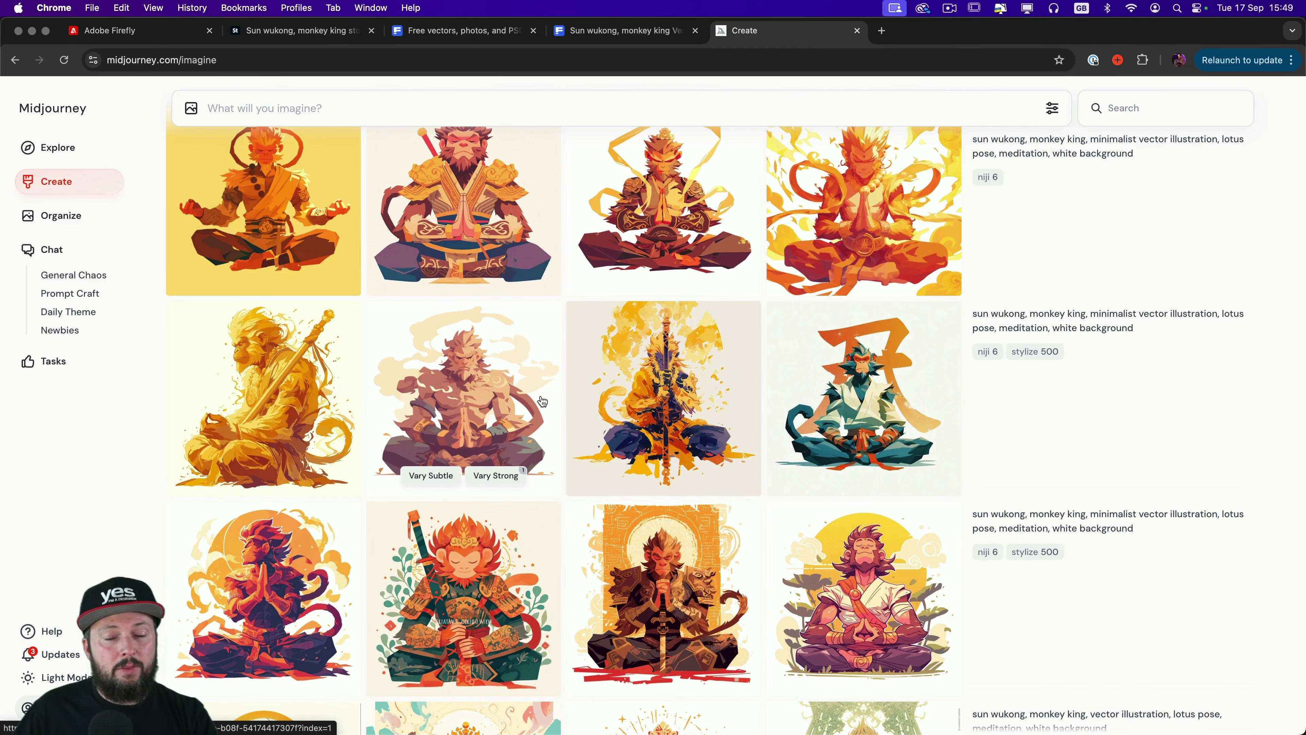
{"action": "scroll", "coordinate": [542, 401], "scroll_direction": "down", "scroll_amount": 2}
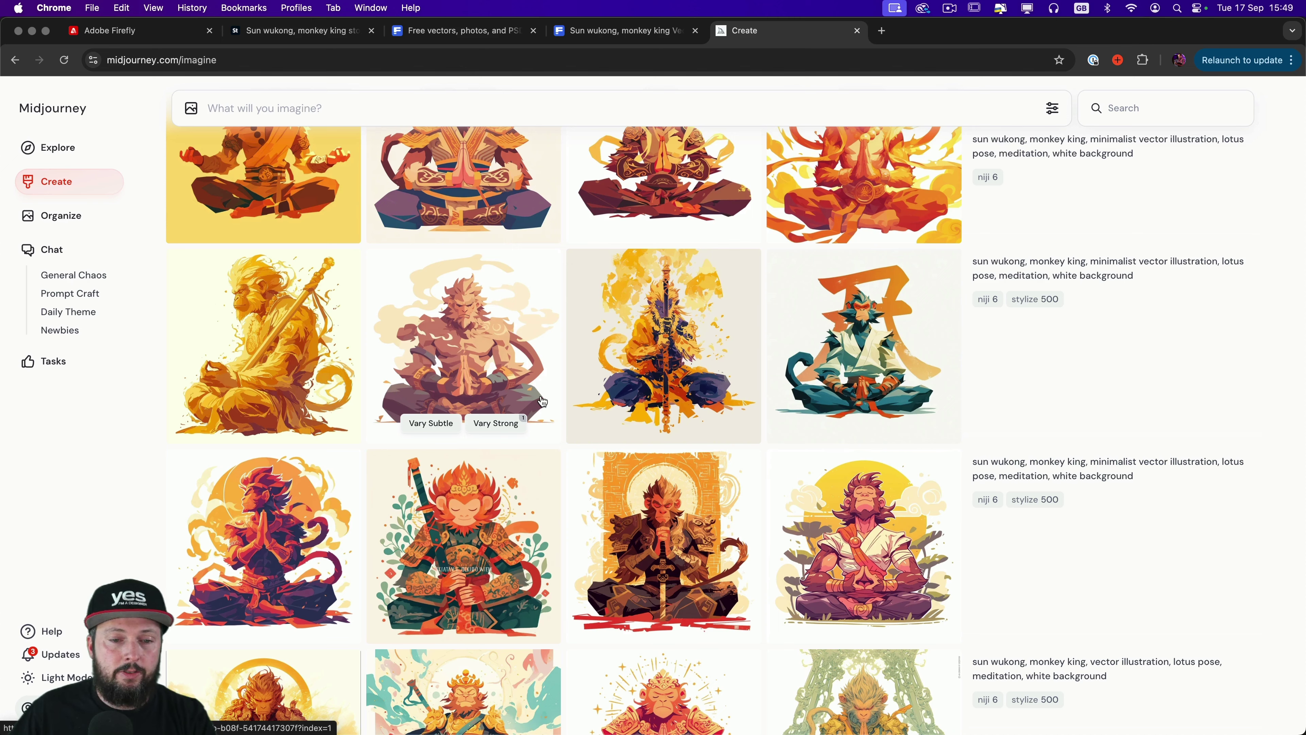
{"action": "scroll", "coordinate": [529, 400], "scroll_direction": "down", "scroll_amount": 6}
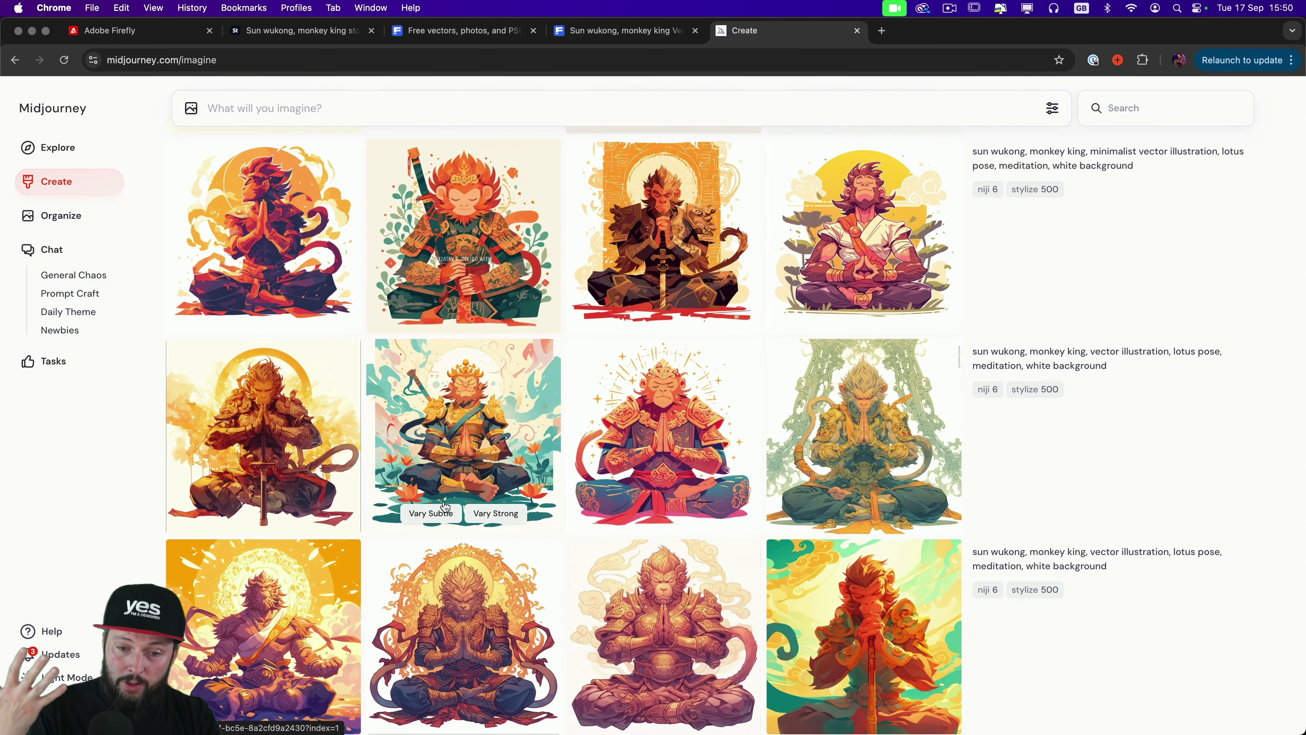
{"action": "left_click", "coordinate": [263, 409]}
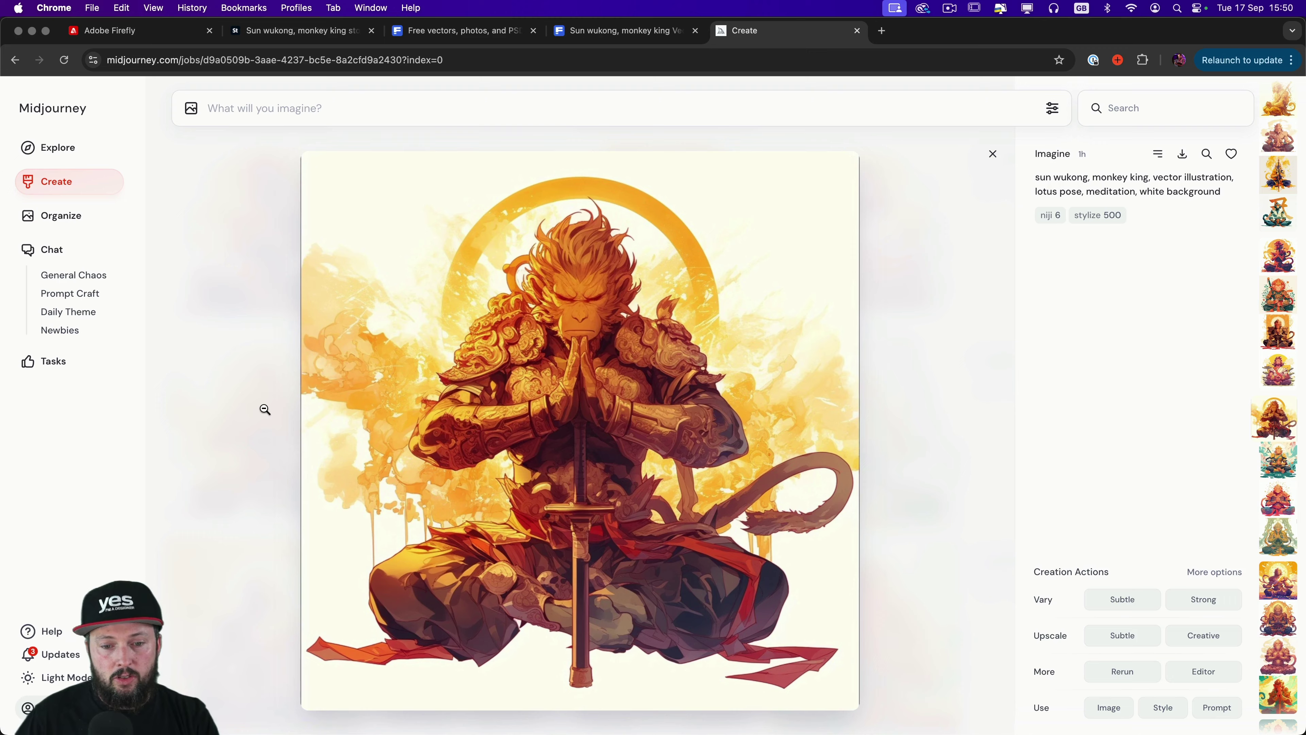
{"action": "left_click", "coordinate": [267, 411]}
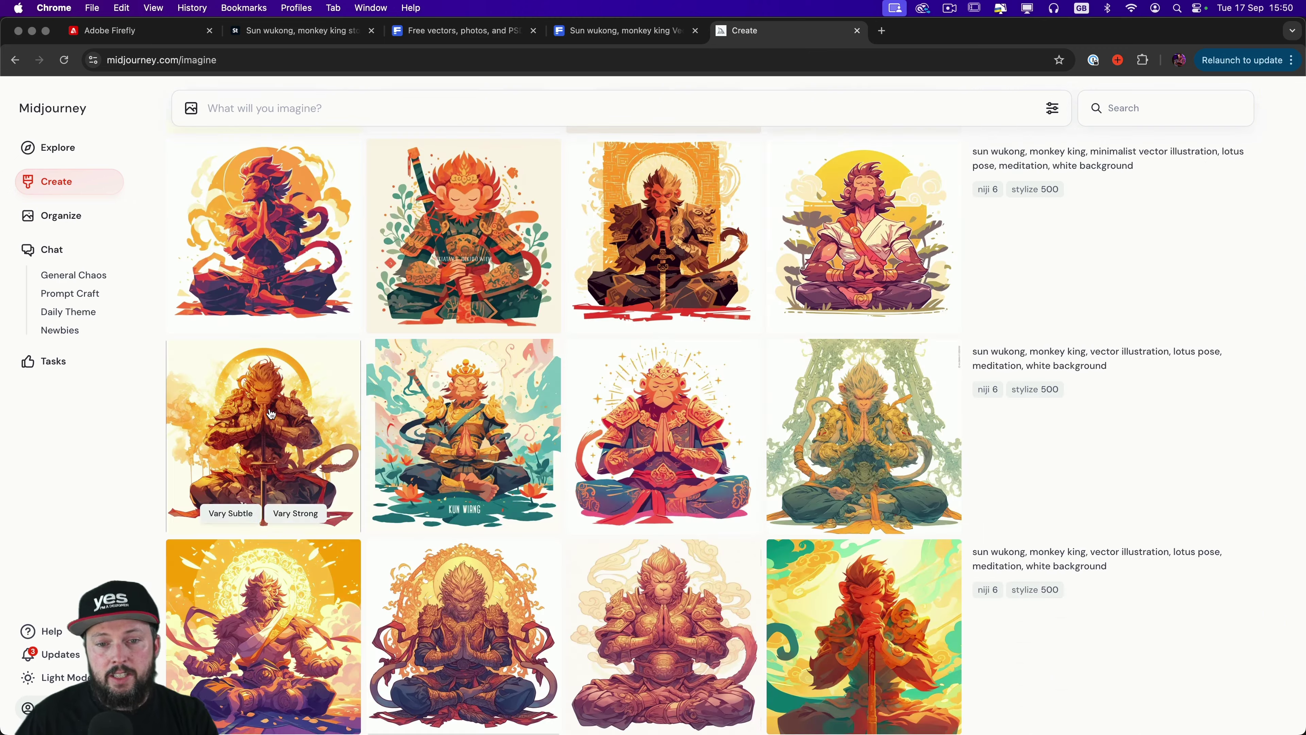
Step: Examine the earlier "vector illustration, lotus pose, meditation" generations made with and without the "white background" wording
{"action": "left_click", "coordinate": [652, 456]}
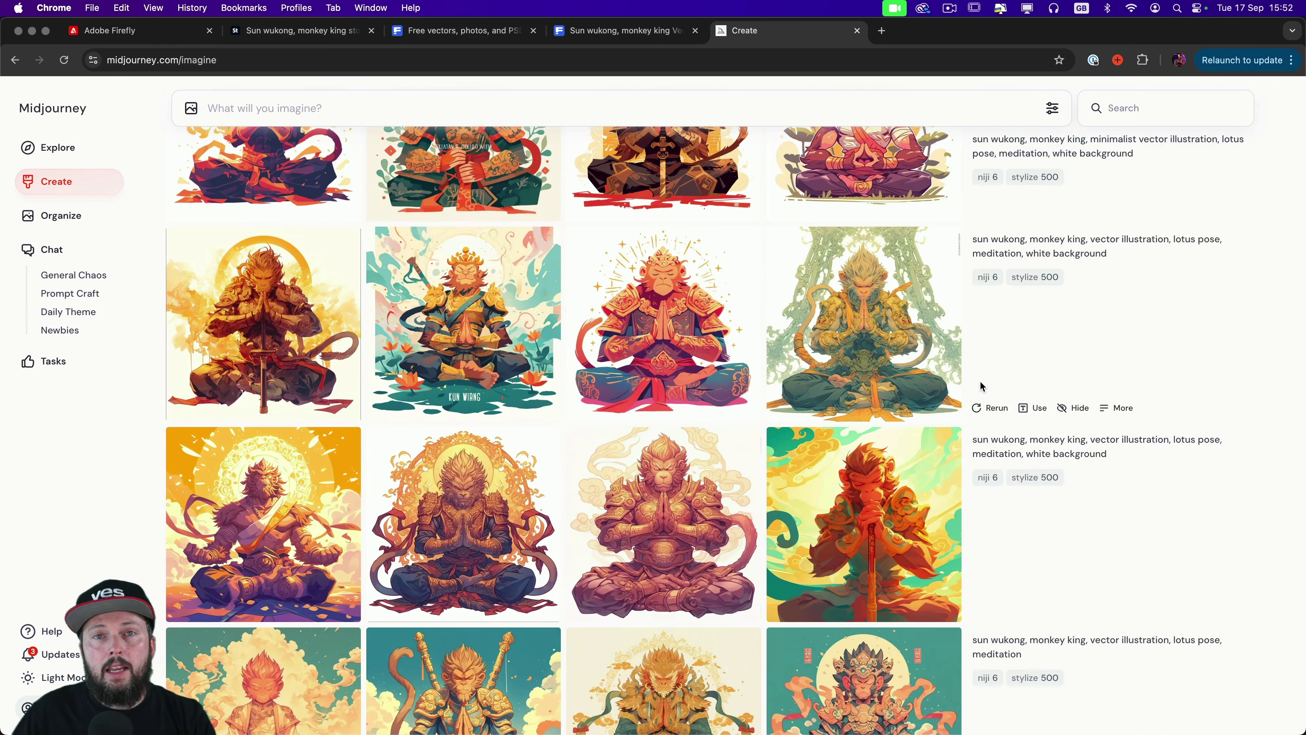
{"action": "scroll", "coordinate": [979, 384], "scroll_direction": "up", "scroll_amount": 2}
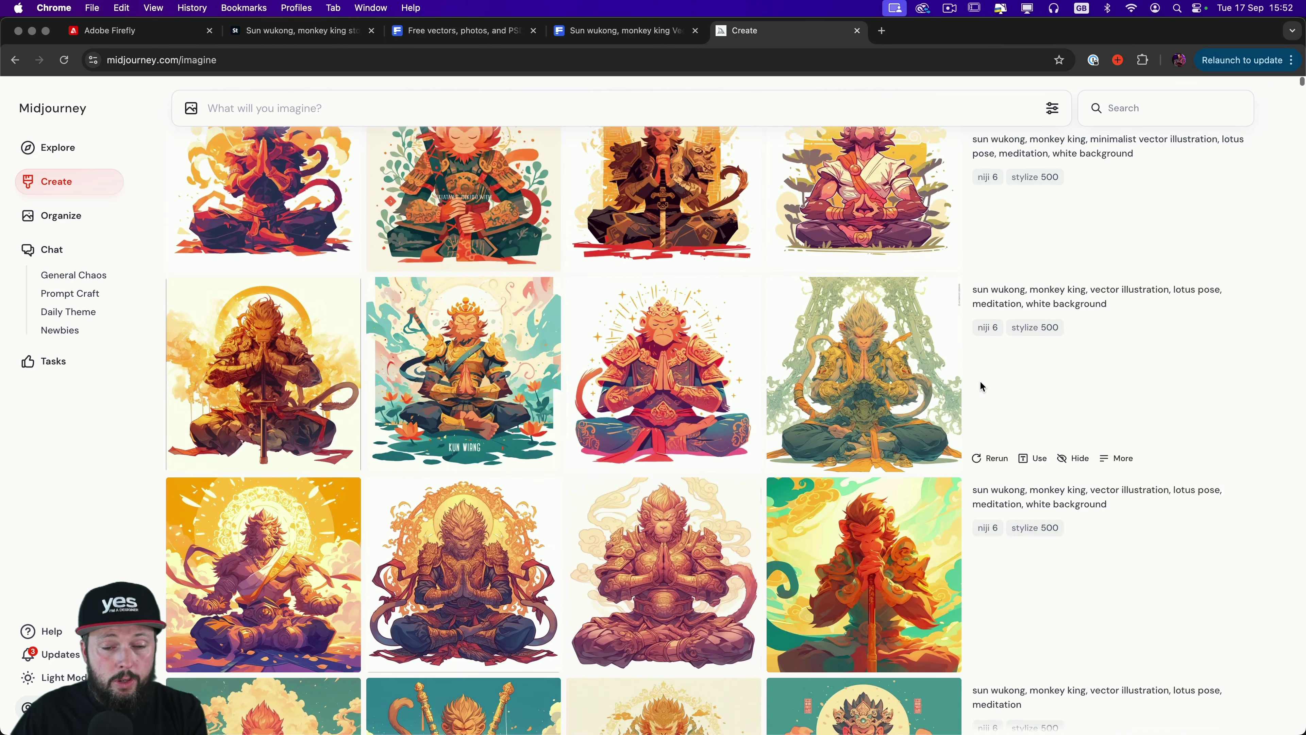
{"action": "scroll", "coordinate": [979, 385], "scroll_direction": "down", "scroll_amount": 3}
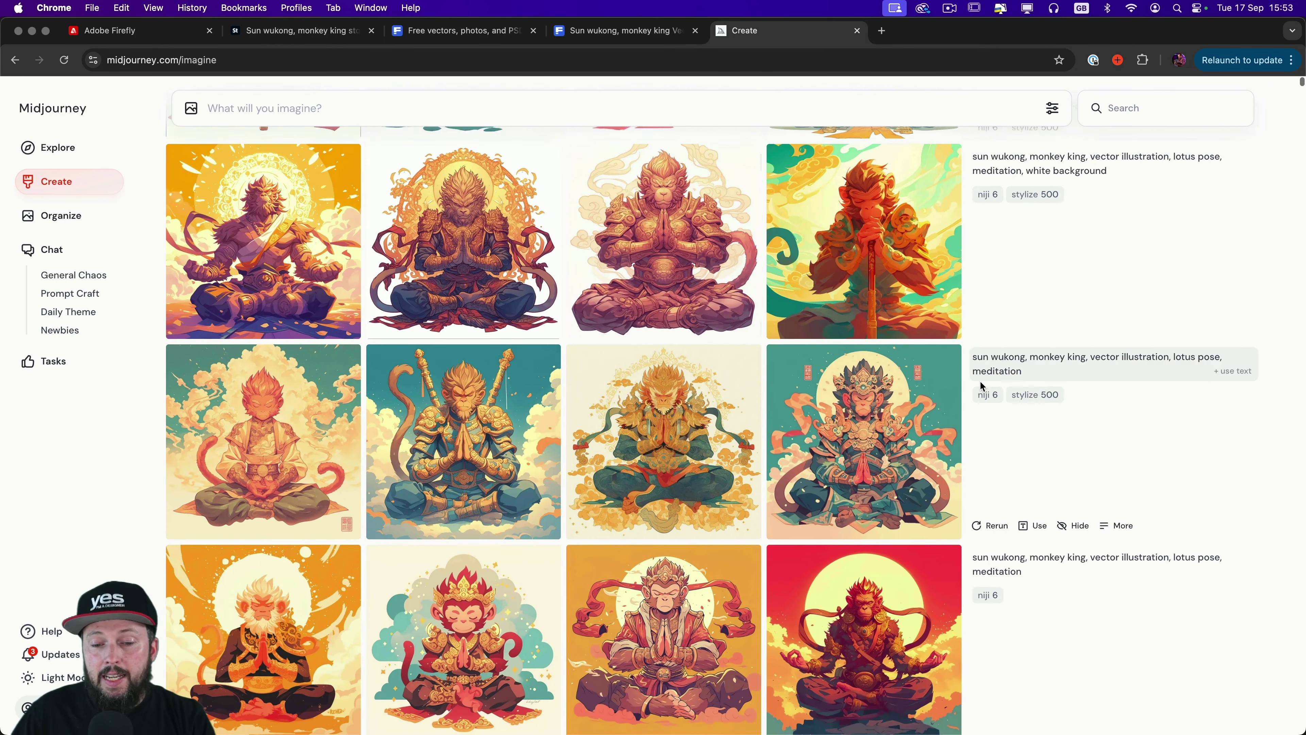
{"action": "left_click_drag", "start_coordinate": [981, 386], "coordinate": [982, 385]}
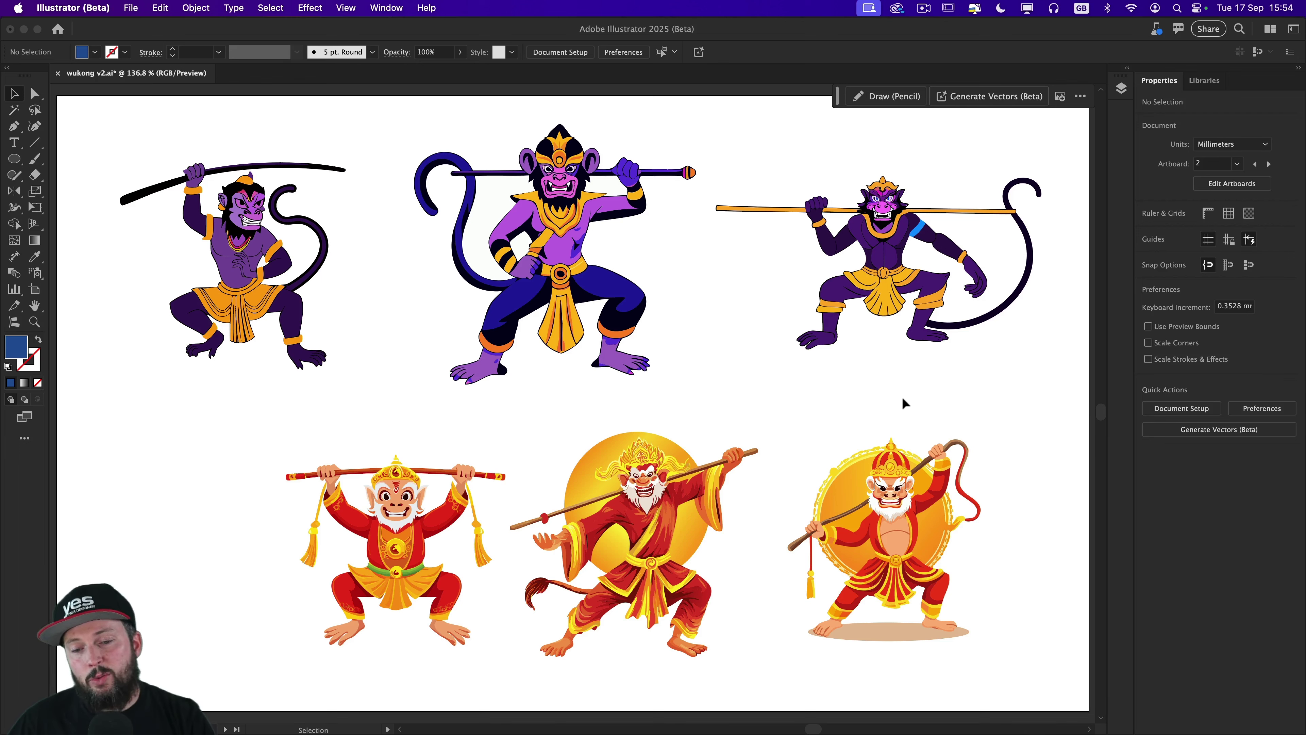
Step: In Illustrator (Beta), select the generated purple monkeys singly and together, select the red row as well, and clear the selection
{"action": "left_click", "coordinate": [576, 260]}
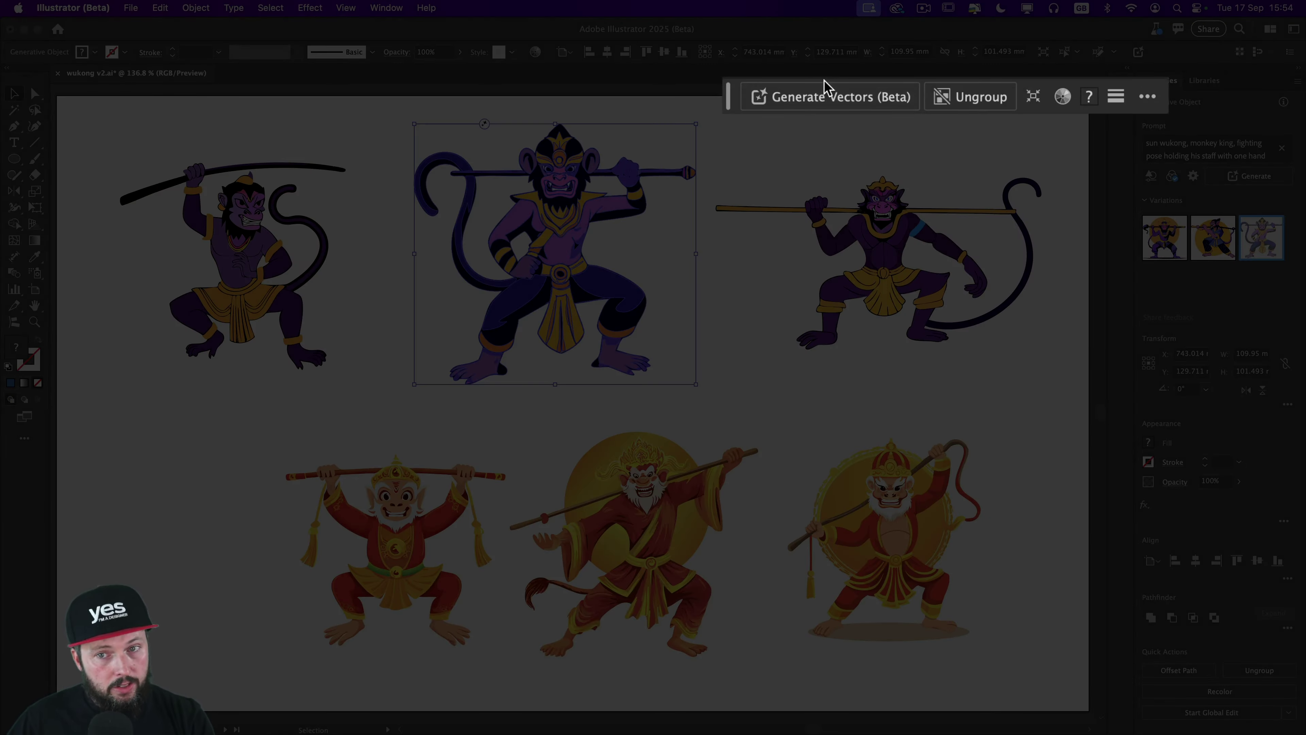
{"action": "mouse_move", "coordinate": [850, 96]}
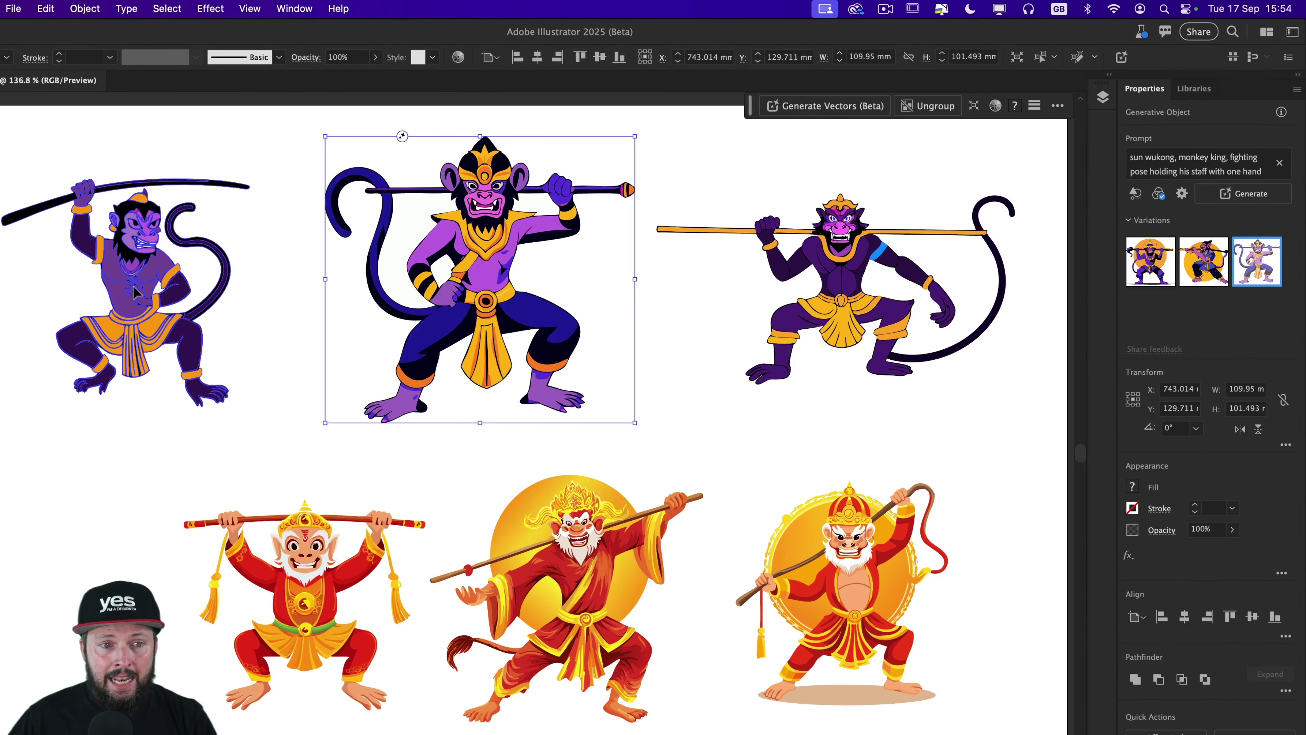
{"action": "left_click", "coordinate": [134, 292]}
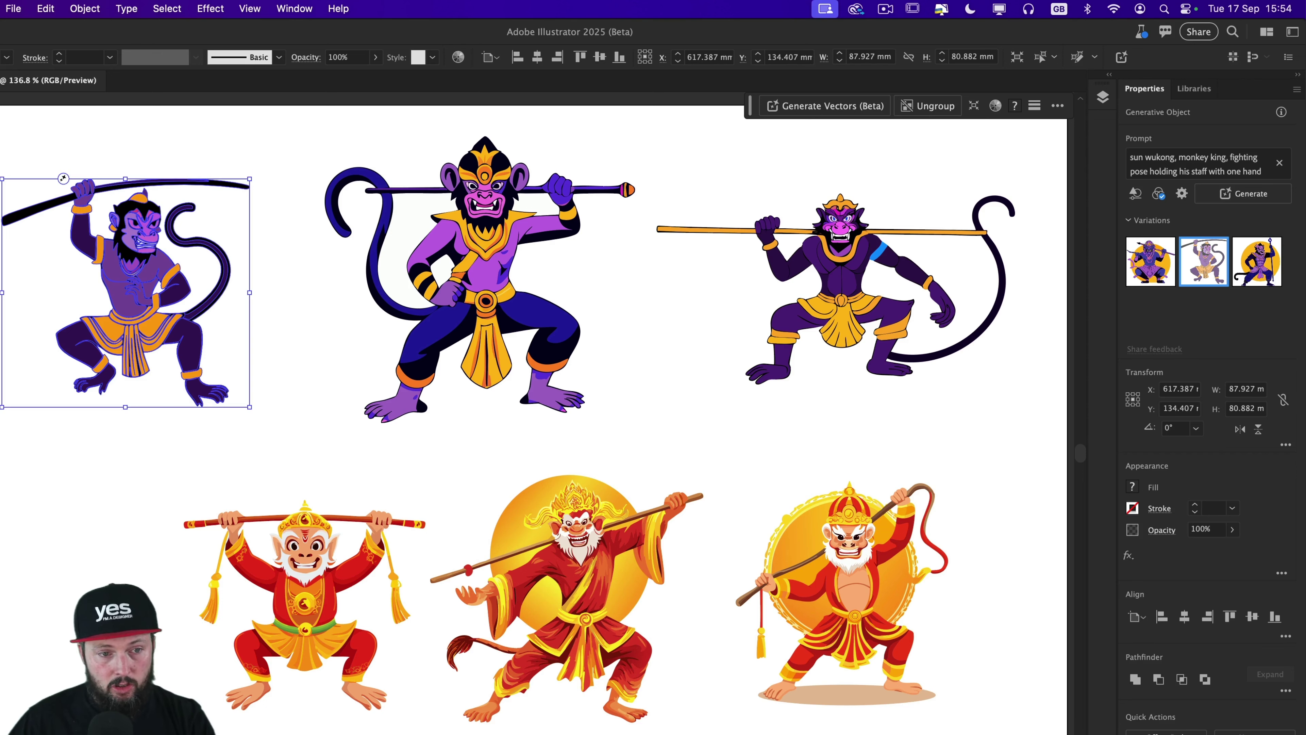
{"action": "left_click_drag", "start_coordinate": [128, 137], "coordinate": [884, 324]}
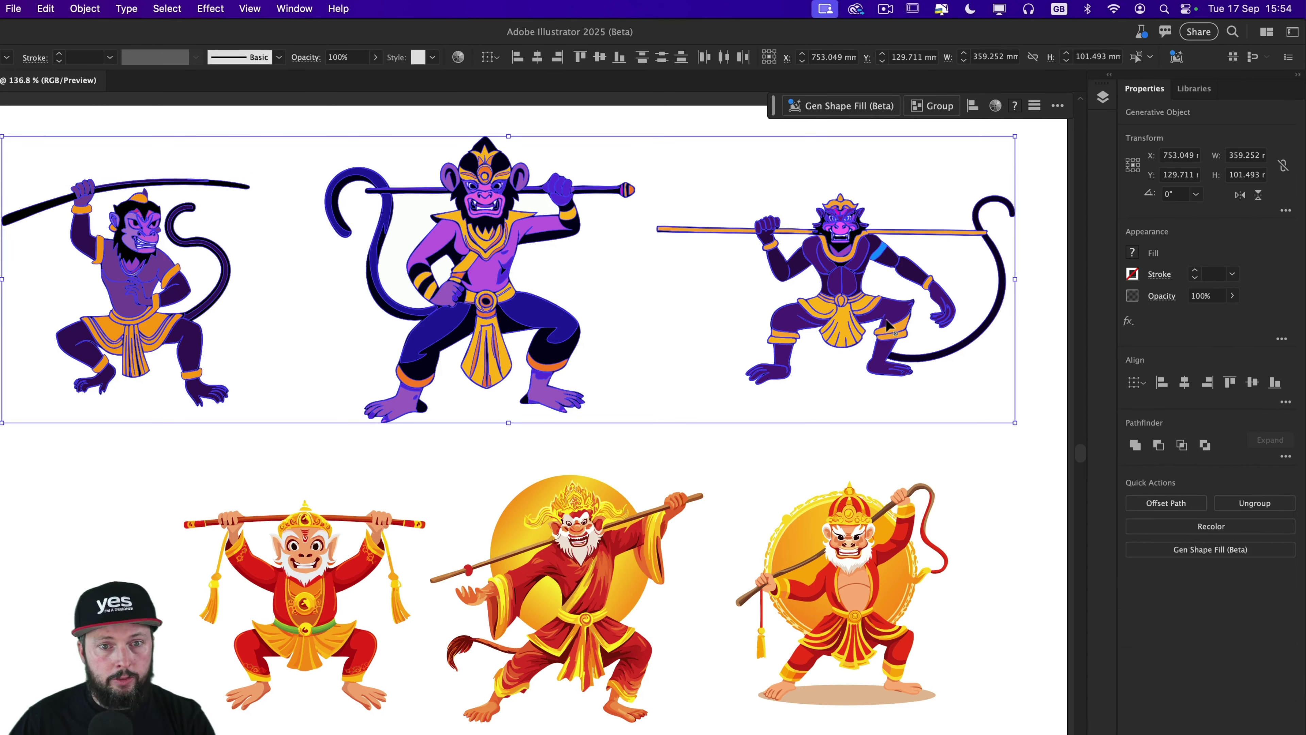
{"action": "left_click_drag", "start_coordinate": [265, 448], "coordinate": [982, 638]}
{"action": "left_click", "coordinate": [1024, 521]}
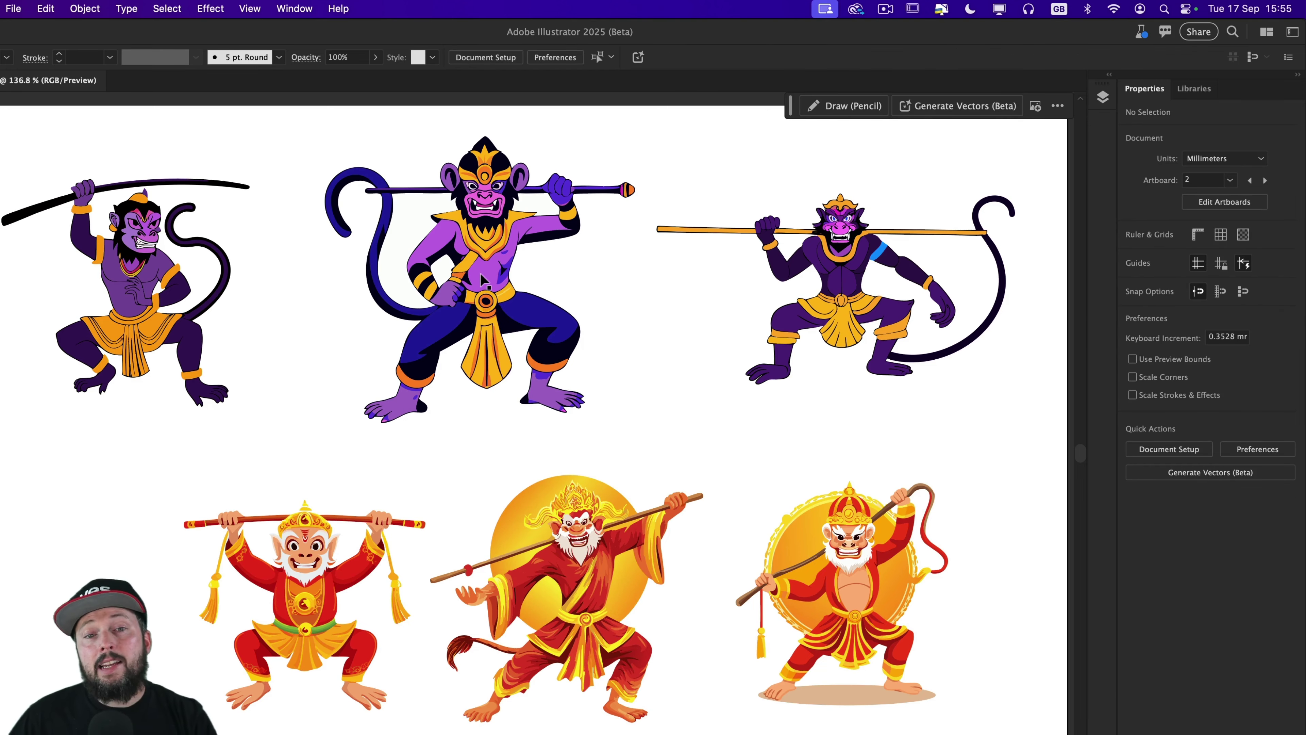
Step: Check the generated monkeys in Outline mode, return to Preview, and inspect the middle purple monkey's torso and face up close
{"action": "key", "text": "super+y"}
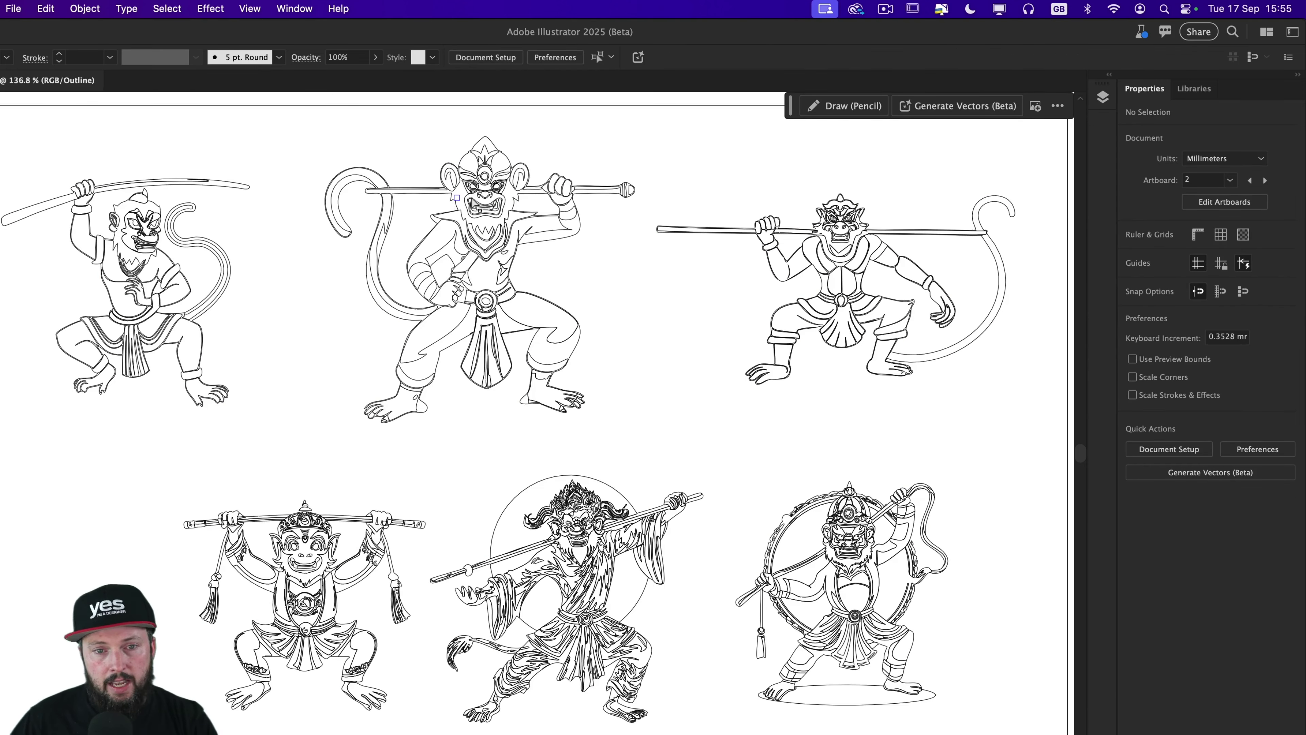
{"action": "key", "text": "super+y"}
{"action": "left_click_drag", "start_coordinate": [469, 203], "coordinate": [836, 244]}
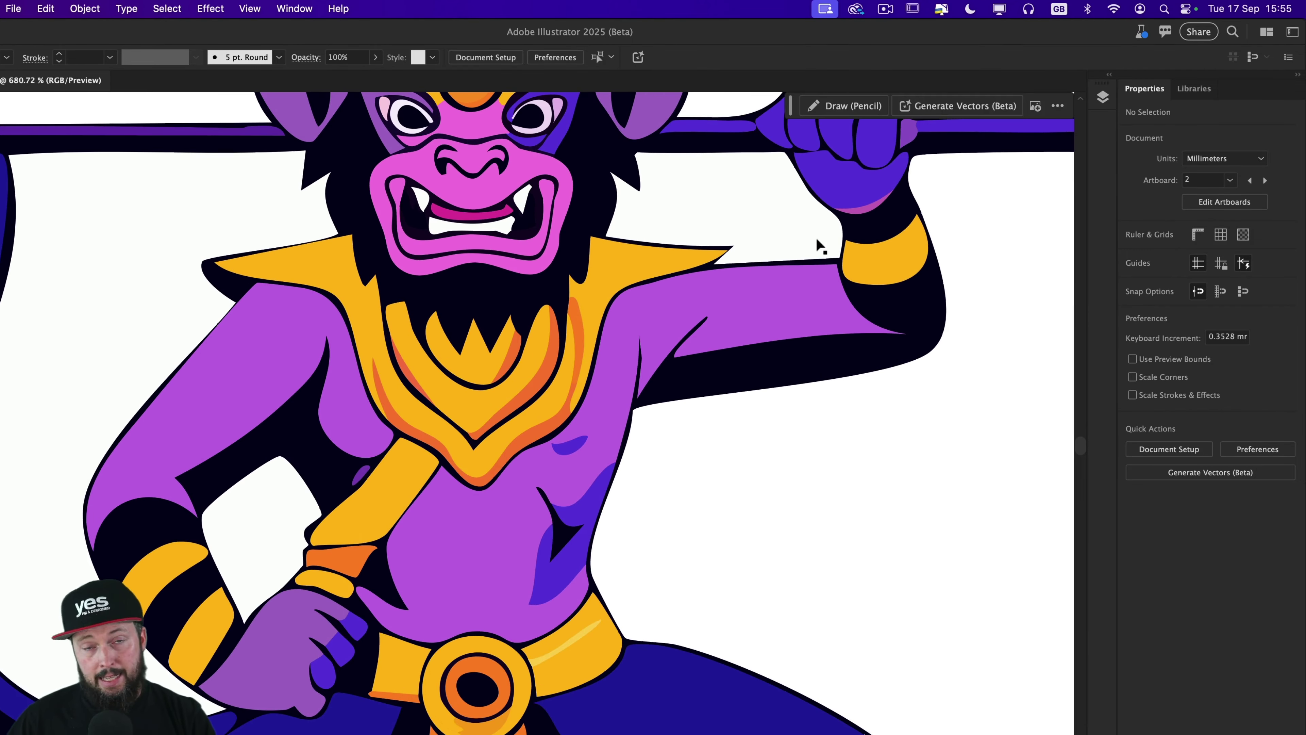
{"action": "key", "text": "super+0"}
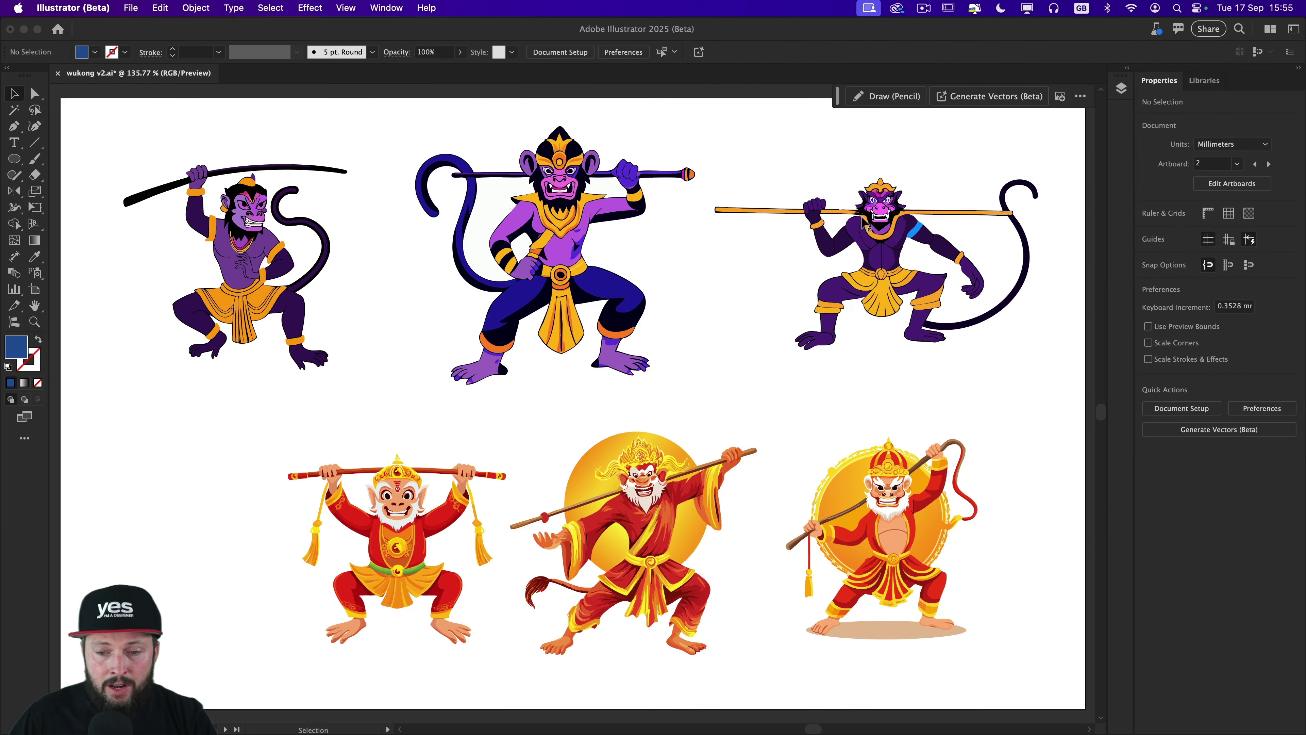
Step: Inspect the middle red-robed monkey king and the red monkey lifting his staff overhead up close, and fit the artboard in view
{"action": "left_click_drag", "start_coordinate": [607, 467], "coordinate": [850, 574]}
{"action": "scroll", "coordinate": [850, 574], "scroll_direction": "down", "scroll_amount": 5}
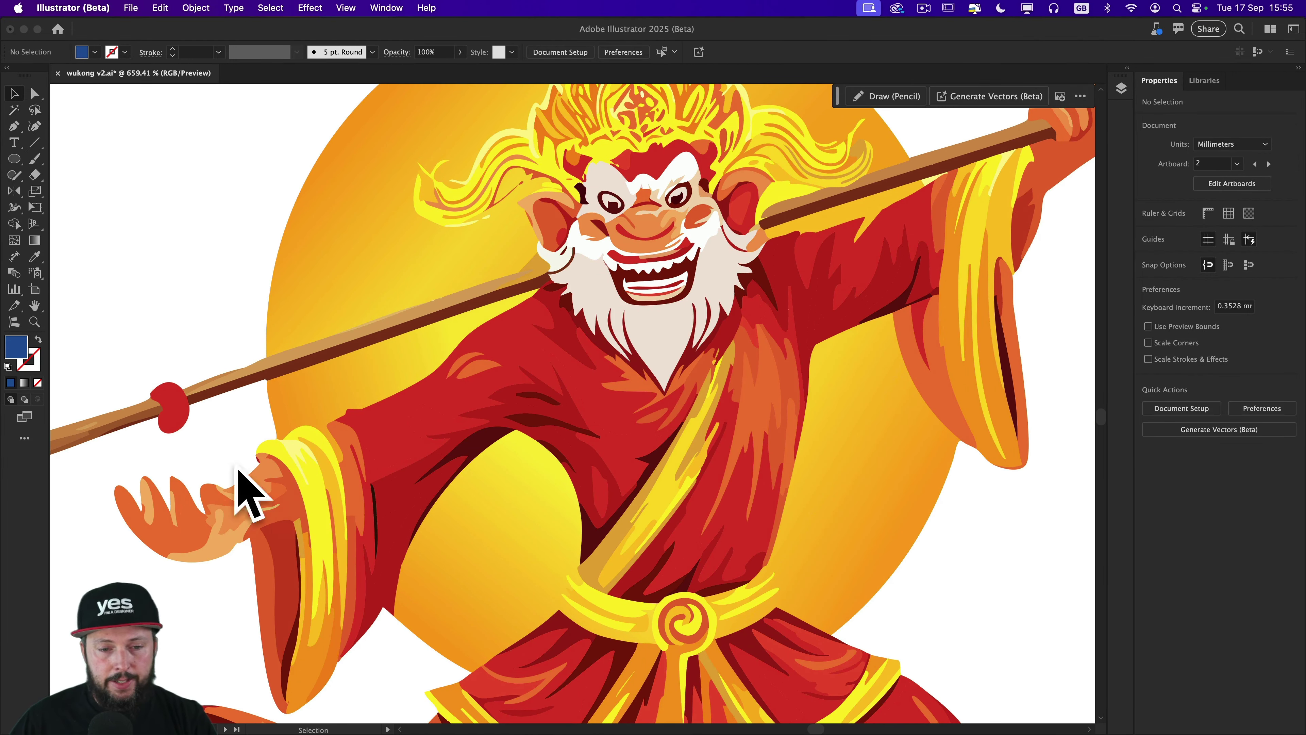
{"action": "scroll", "coordinate": [283, 525], "scroll_direction": "right", "scroll_amount": 2}
{"action": "scroll", "coordinate": [572, 390], "scroll_direction": "down", "scroll_amount": 10}
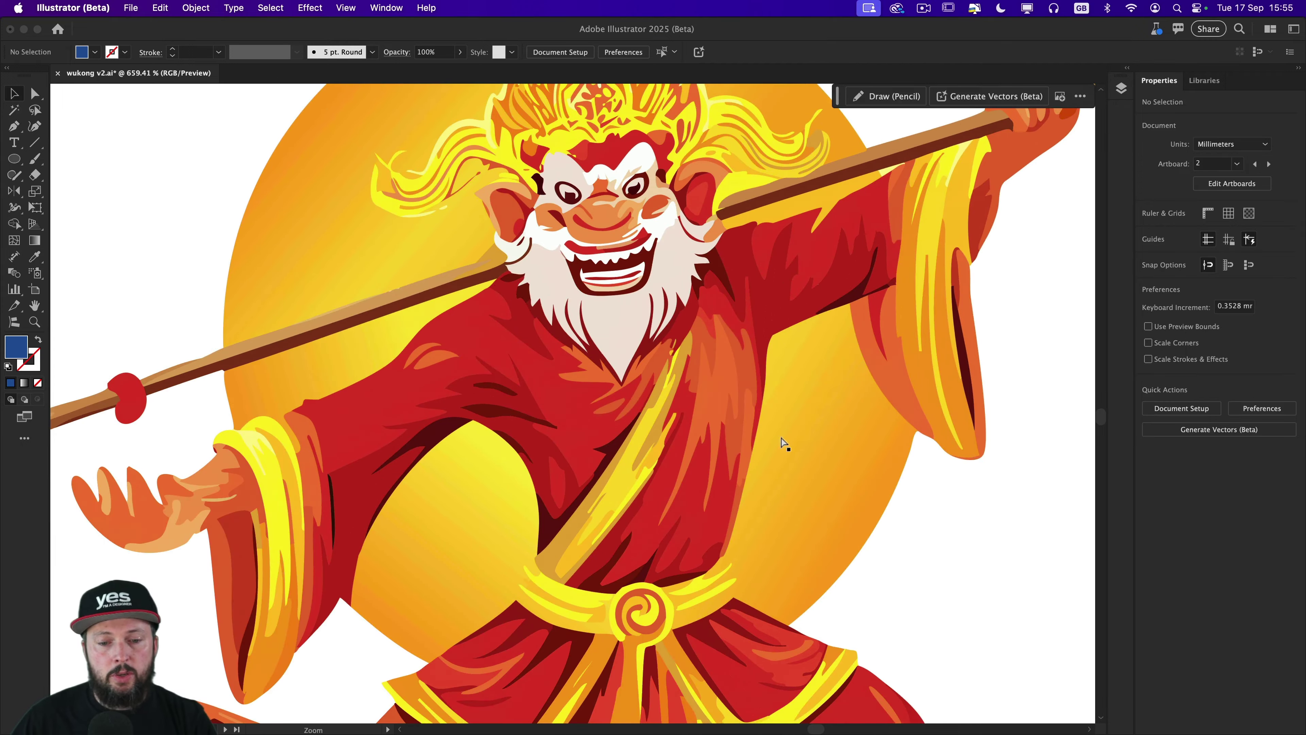
{"action": "scroll", "coordinate": [612, 465], "scroll_direction": "down", "scroll_amount": 5}
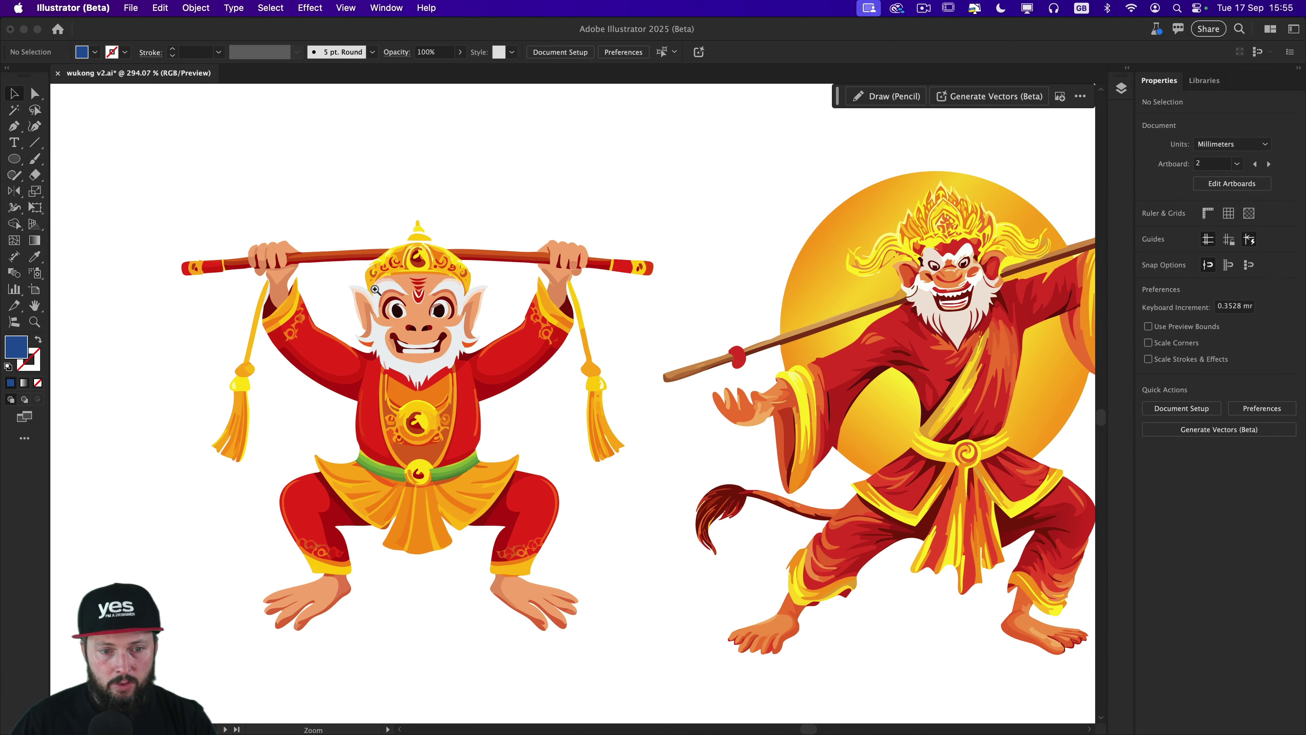
{"action": "scroll", "coordinate": [376, 291], "scroll_direction": "up", "scroll_amount": 5}
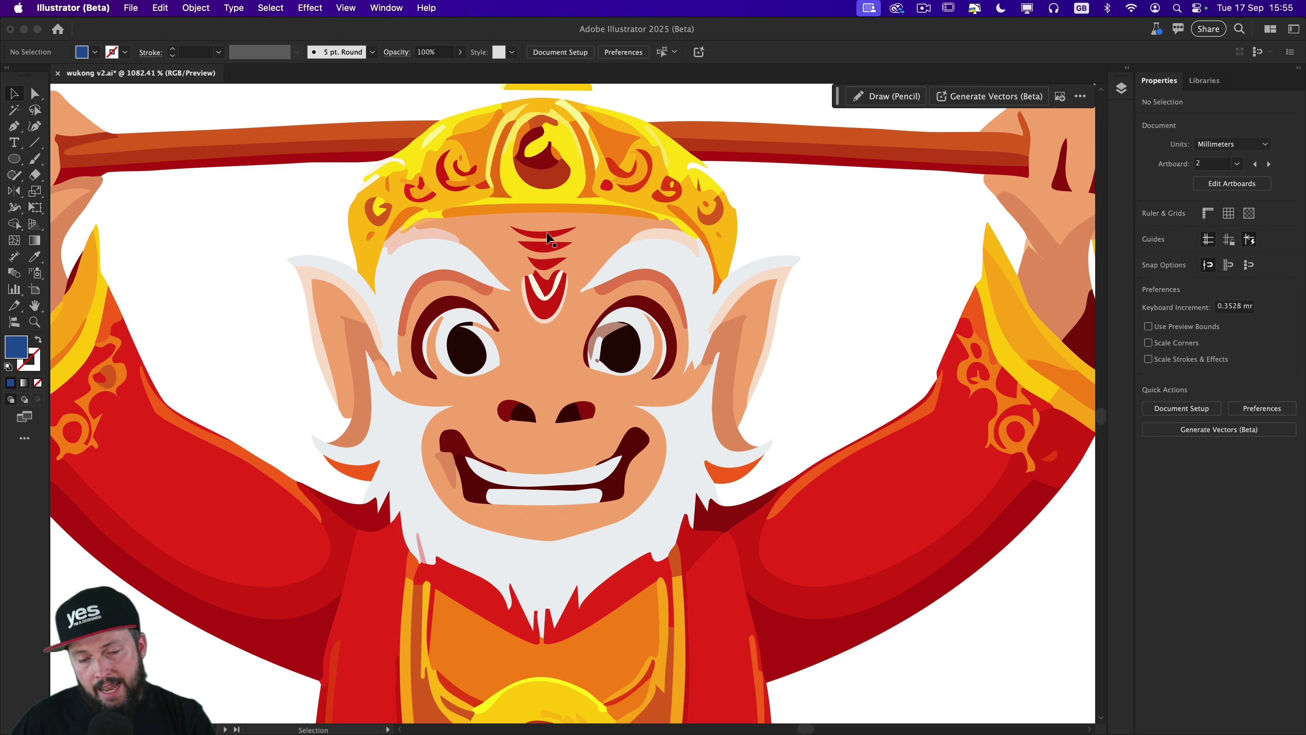
{"action": "key", "text": "super+0"}
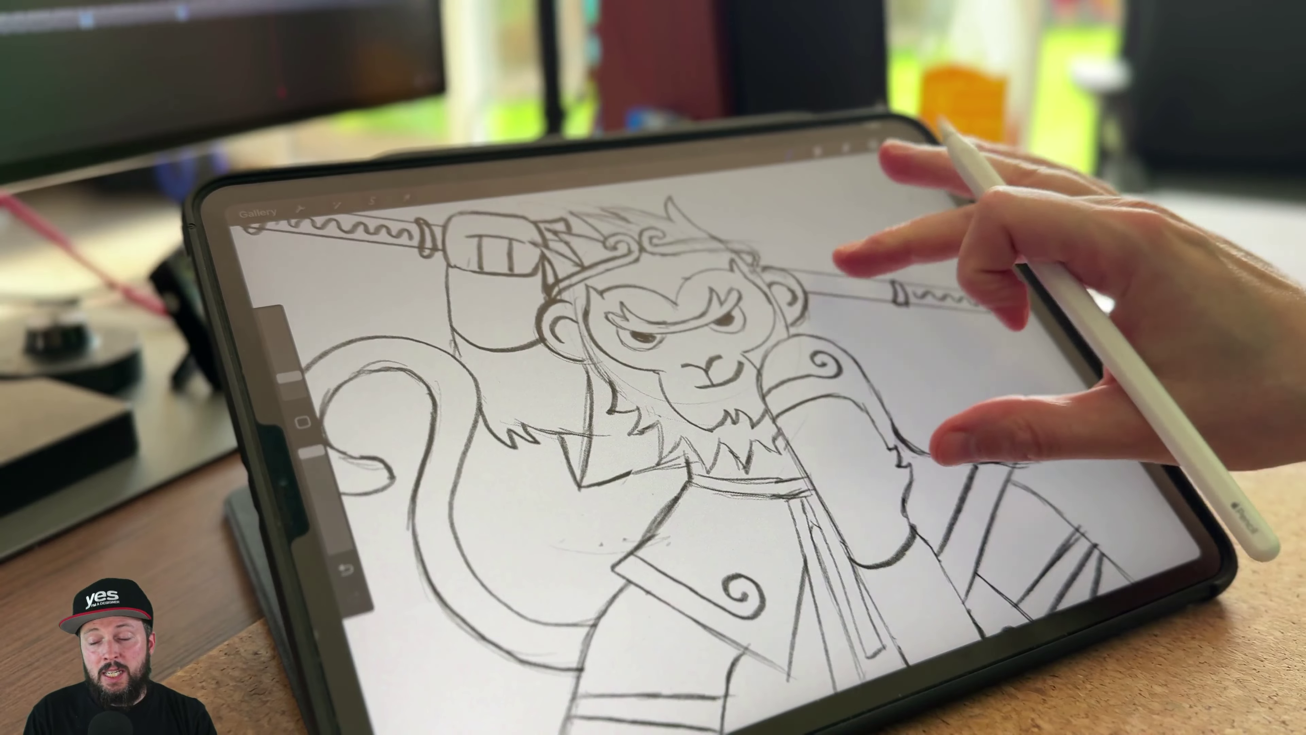
{"action": "scroll", "coordinate": [668, 412], "scroll_direction": "down", "scroll_amount": 5}
{"action": "scroll", "coordinate": [951, 288], "scroll_direction": "up", "scroll_amount": 2}
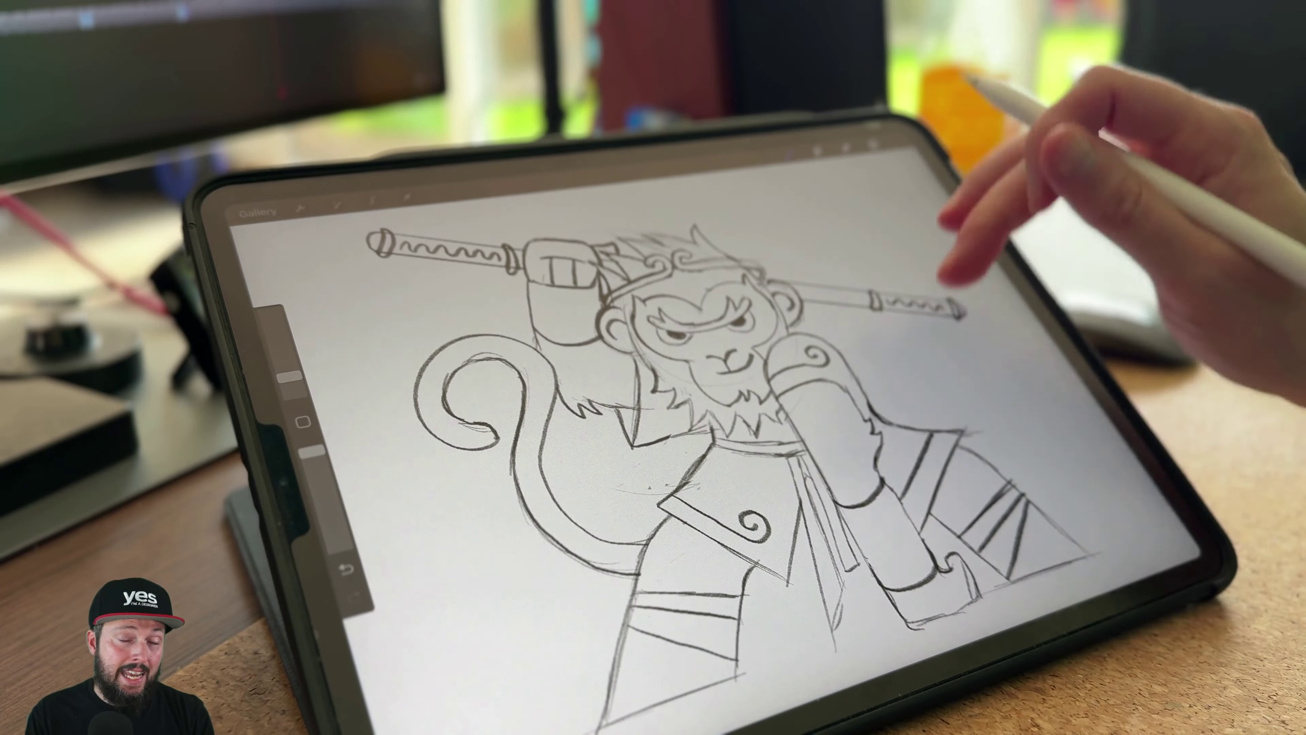
{"action": "scroll", "coordinate": [900, 402], "scroll_direction": "up", "scroll_amount": 3}
{"action": "scroll", "coordinate": [900, 360], "scroll_direction": "down", "scroll_amount": 3}
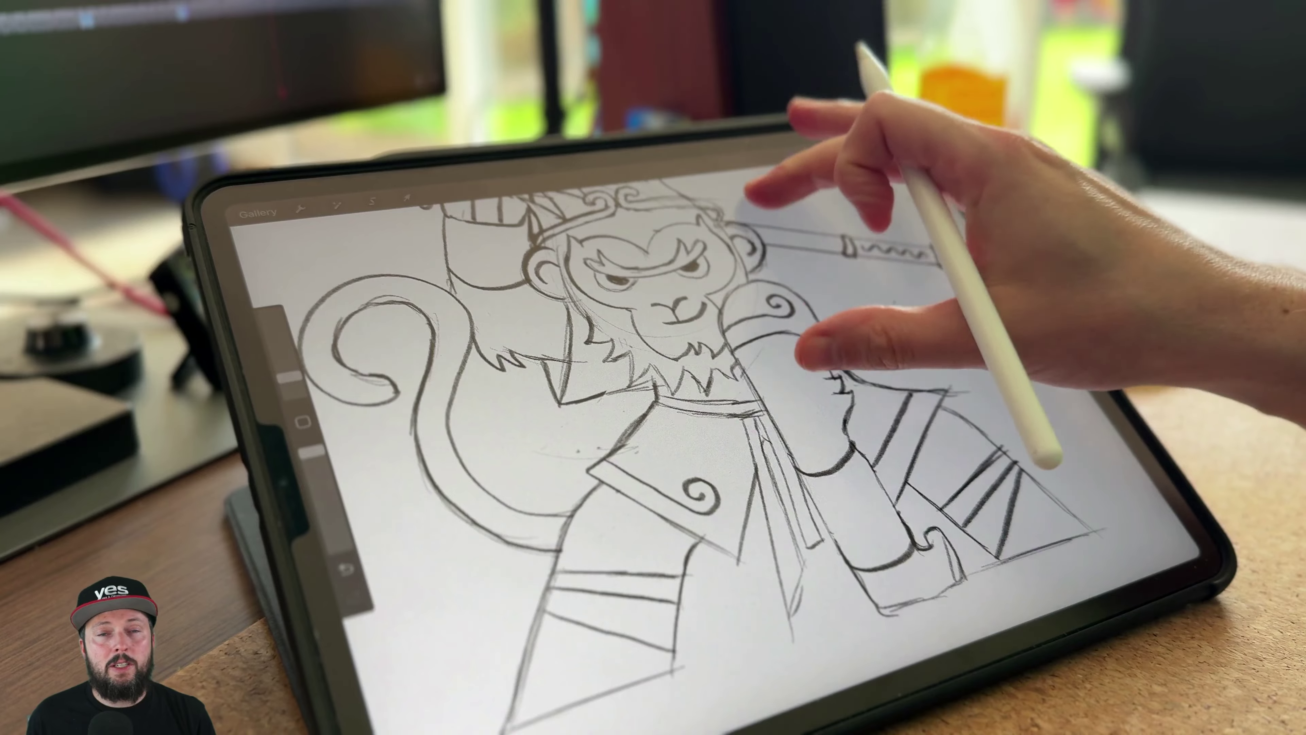
{"action": "scroll", "coordinate": [771, 360], "scroll_direction": "up", "scroll_amount": 3}
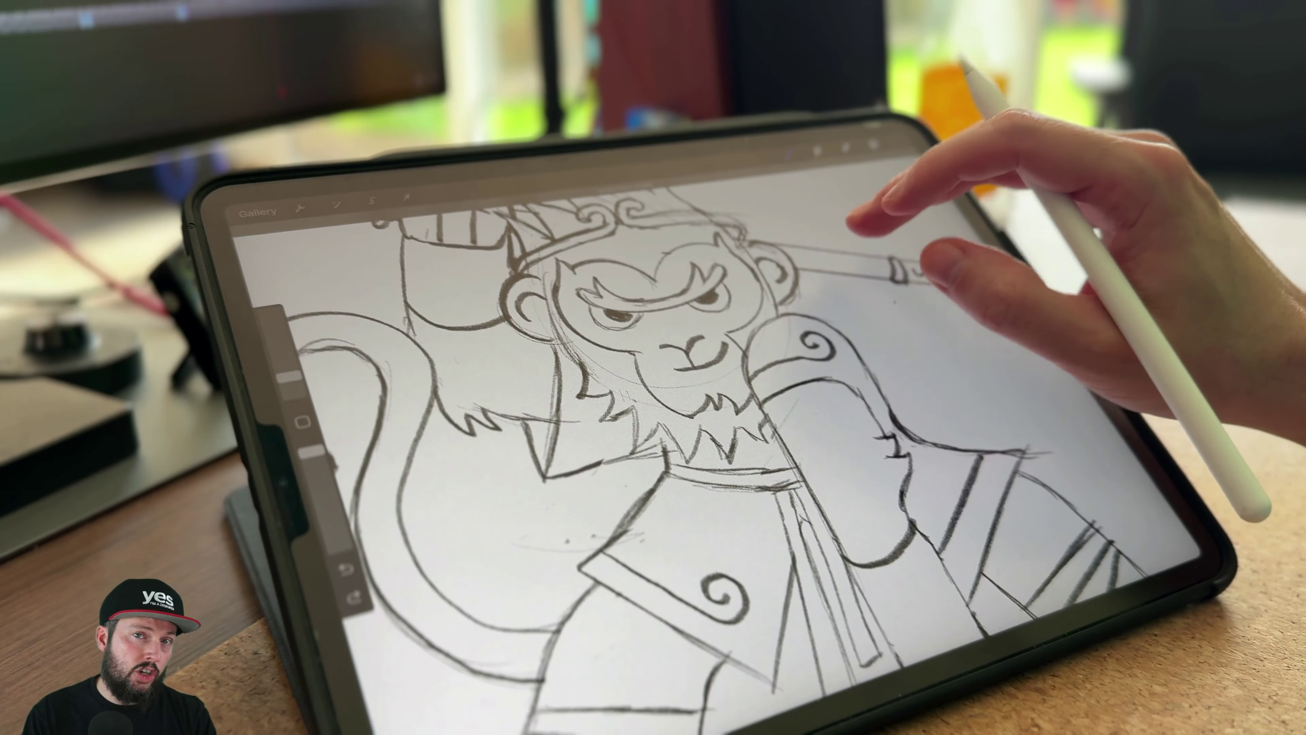
{"action": "scroll", "coordinate": [884, 319], "scroll_direction": "down", "scroll_amount": 5}
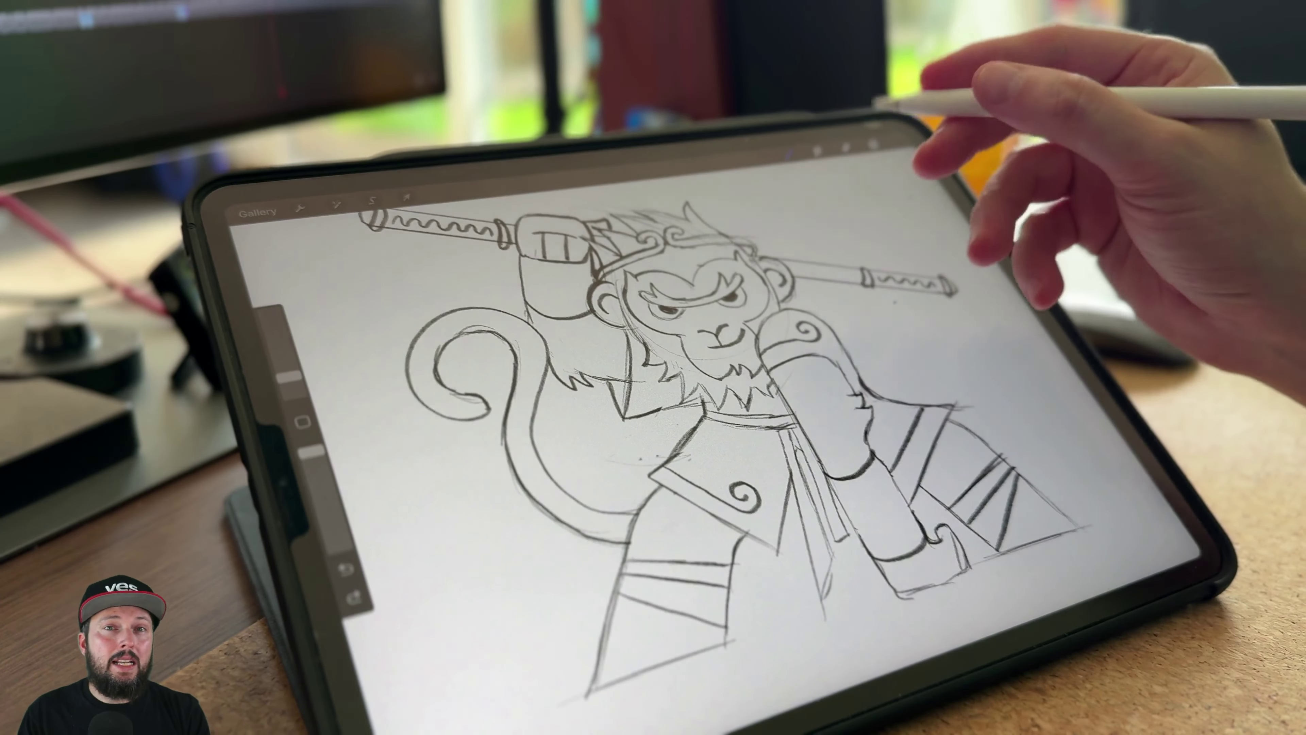